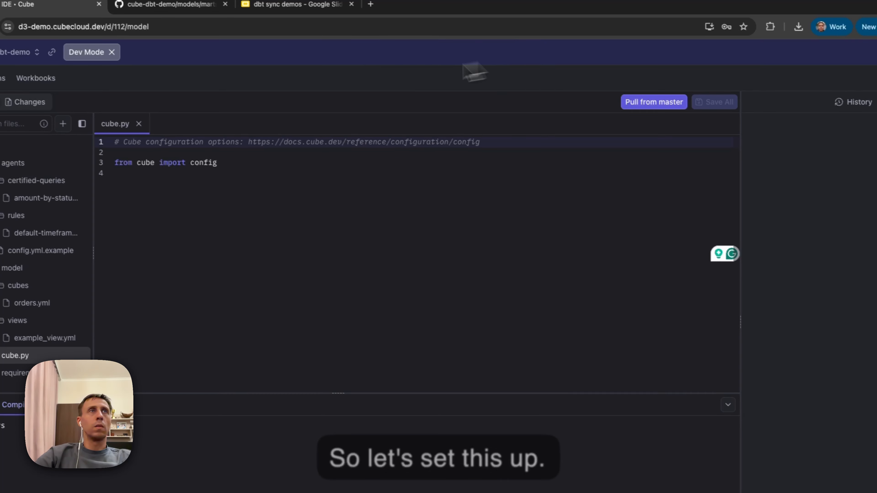
Step: Open the list of selectable environment variables in the default data source's dbt project settings
{"action": "left_click", "coordinate": [24, 74]}
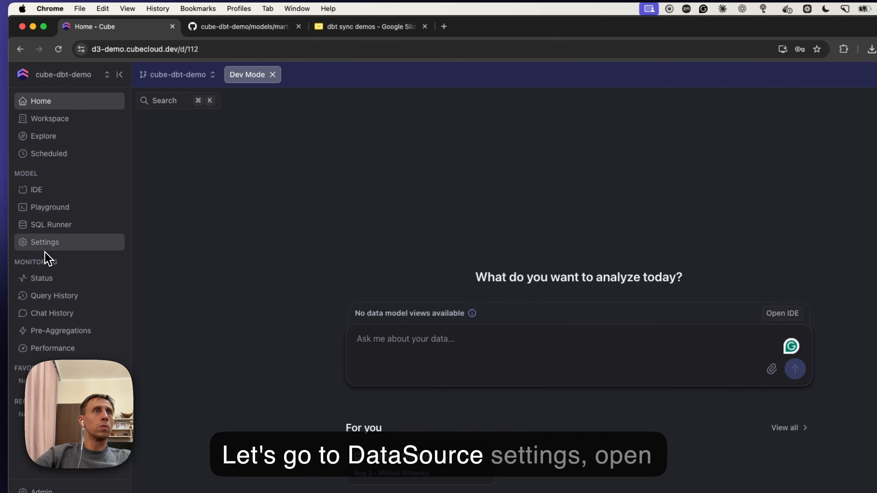
{"action": "left_click", "coordinate": [43, 243]}
{"action": "left_click", "coordinate": [180, 144]}
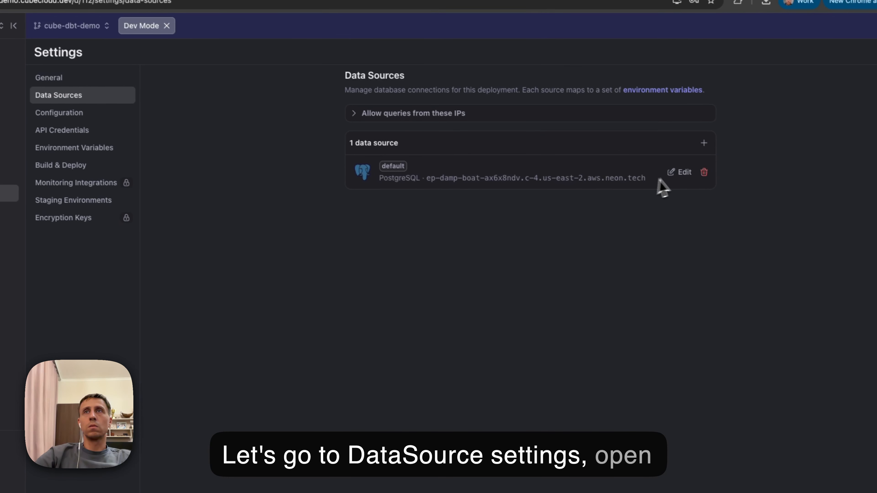
{"action": "left_click", "coordinate": [782, 221]}
{"action": "left_click", "coordinate": [466, 409]}
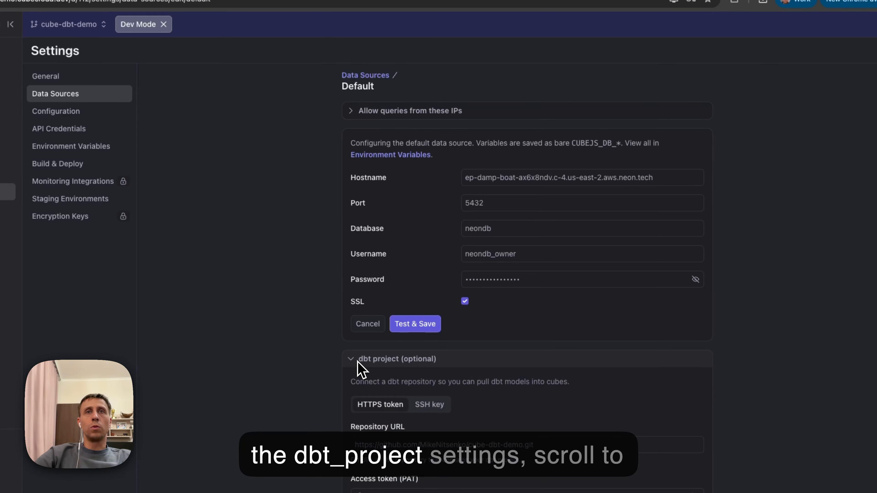
{"action": "scroll", "coordinate": [361, 370], "scroll_direction": "down", "scroll_amount": 10}
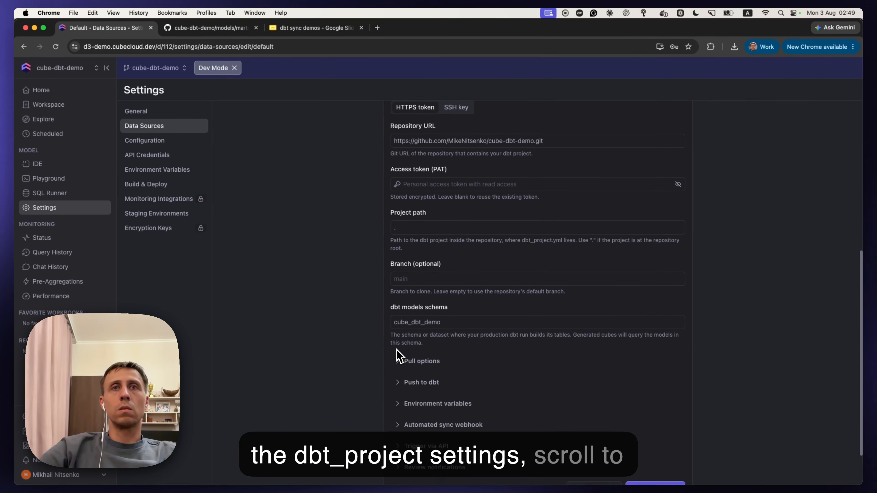
{"action": "scroll", "coordinate": [399, 355], "scroll_direction": "down", "scroll_amount": 3}
{"action": "left_click", "coordinate": [401, 357]}
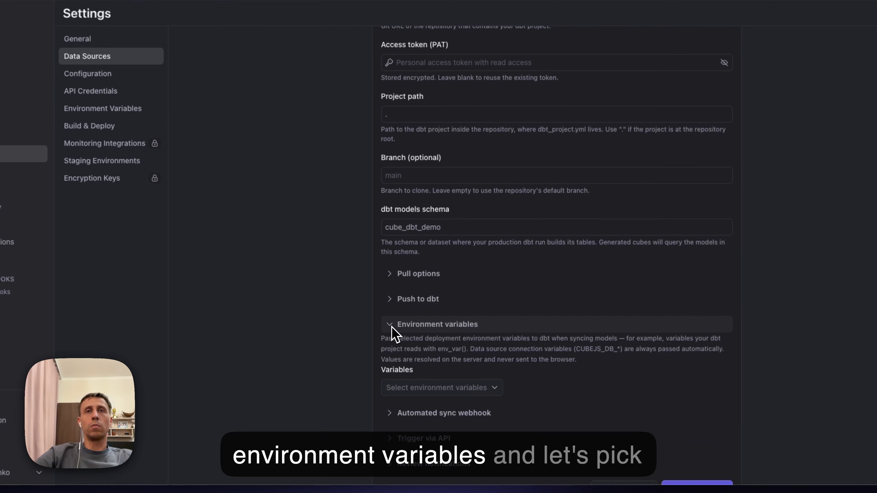
{"action": "left_click", "coordinate": [490, 390]}
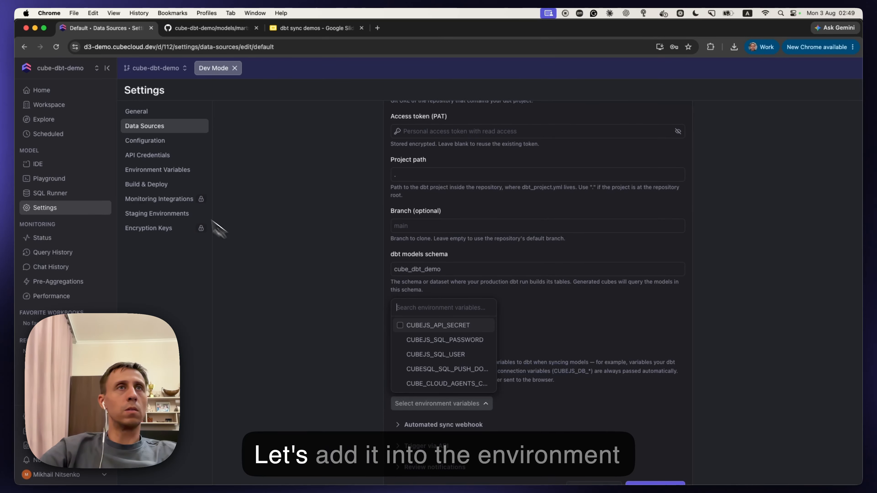
Step: Add a deployment environment variable named DBT_DEMO_API_KEY with its API key value
{"action": "left_click", "coordinate": [158, 169]}
{"action": "left_click", "coordinate": [441, 147]}
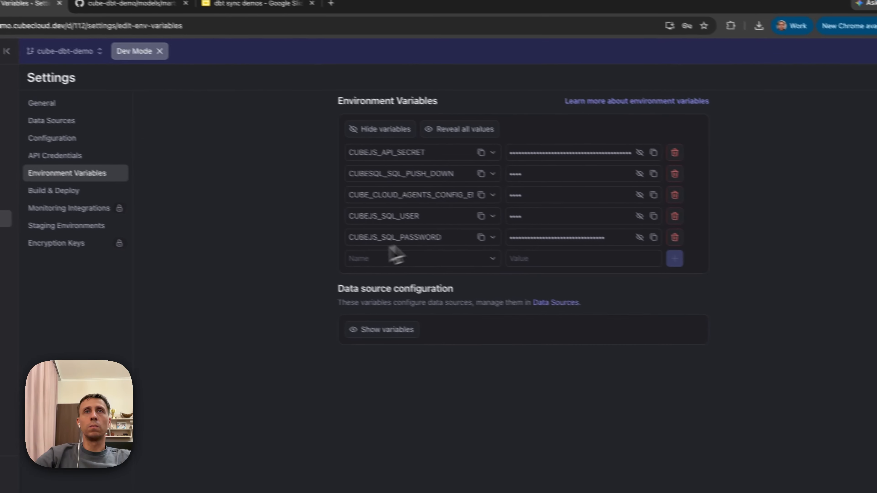
{"action": "left_click", "coordinate": [432, 272]}
{"action": "type", "text": "DBT_DEMO_API_KEY"}
{"action": "left_click", "coordinate": [634, 280]}
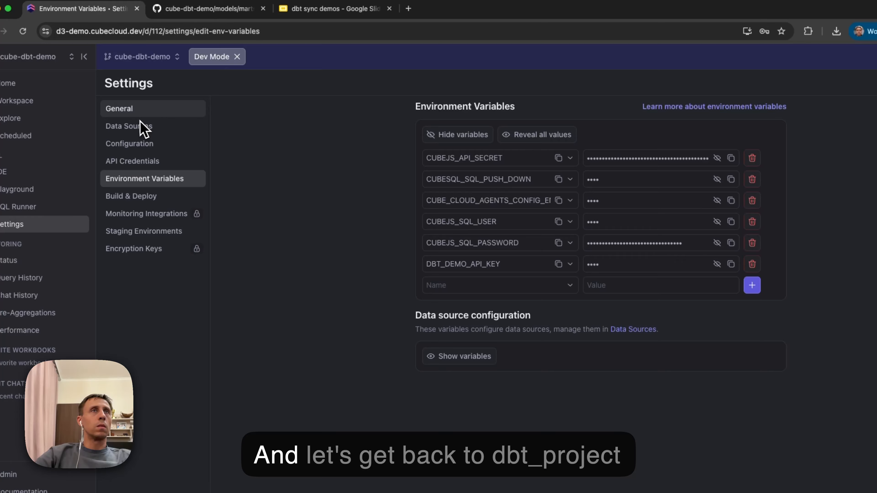
Step: Select DBT_DEMO_API_KEY as an environment variable passed to dbt in the default data source's dbt project, and save the dbt settings
{"action": "left_click", "coordinate": [141, 127]}
{"action": "left_click", "coordinate": [750, 203]}
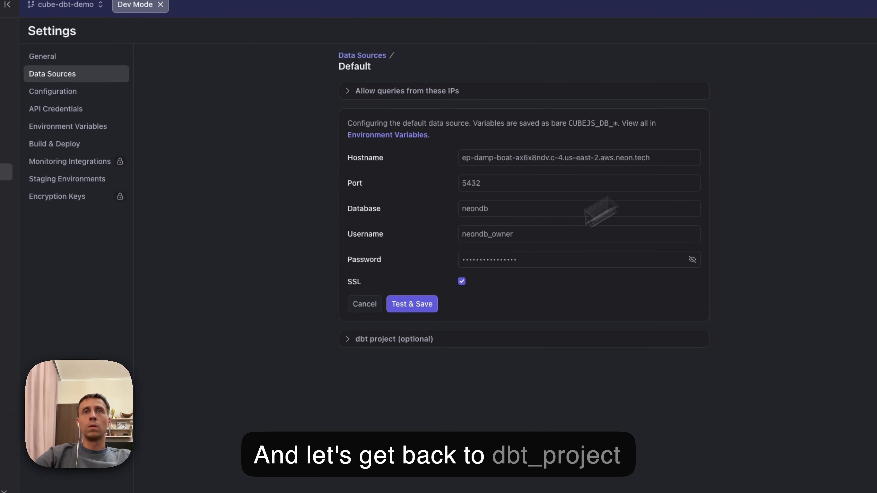
{"action": "left_click", "coordinate": [371, 338]}
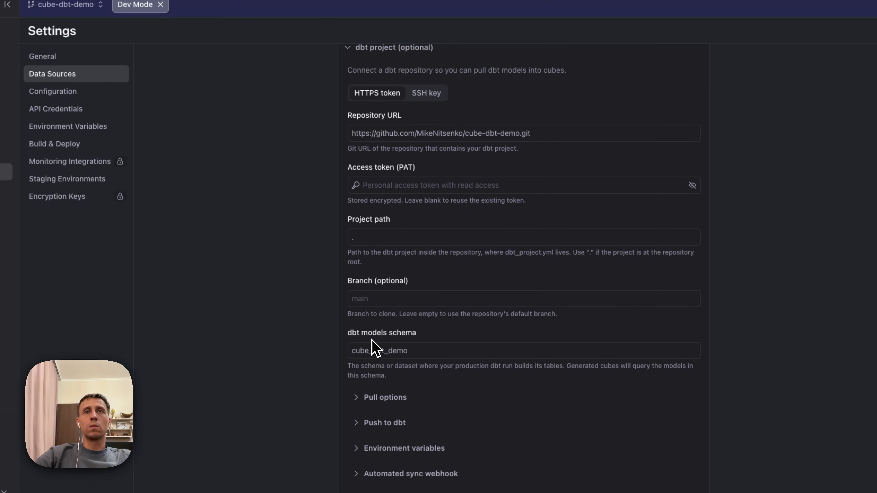
{"action": "scroll", "coordinate": [372, 344], "scroll_direction": "down", "scroll_amount": 3}
{"action": "left_click", "coordinate": [360, 348]}
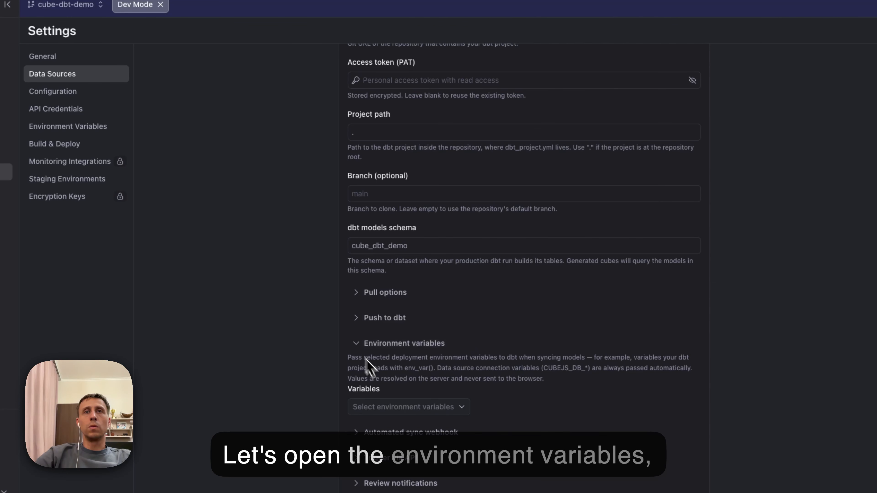
{"action": "left_click", "coordinate": [462, 407]}
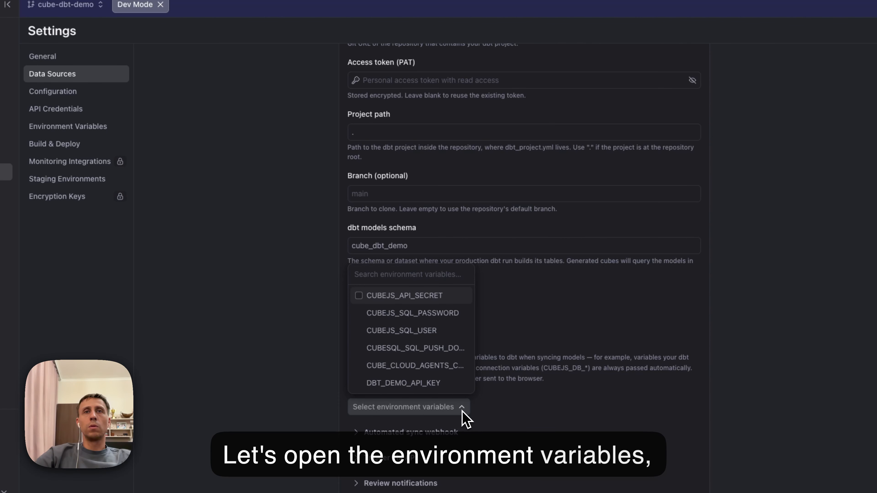
{"action": "left_click", "coordinate": [358, 383]}
{"action": "left_click", "coordinate": [509, 427]}
{"action": "scroll", "coordinate": [509, 427], "scroll_direction": "down", "scroll_amount": 3}
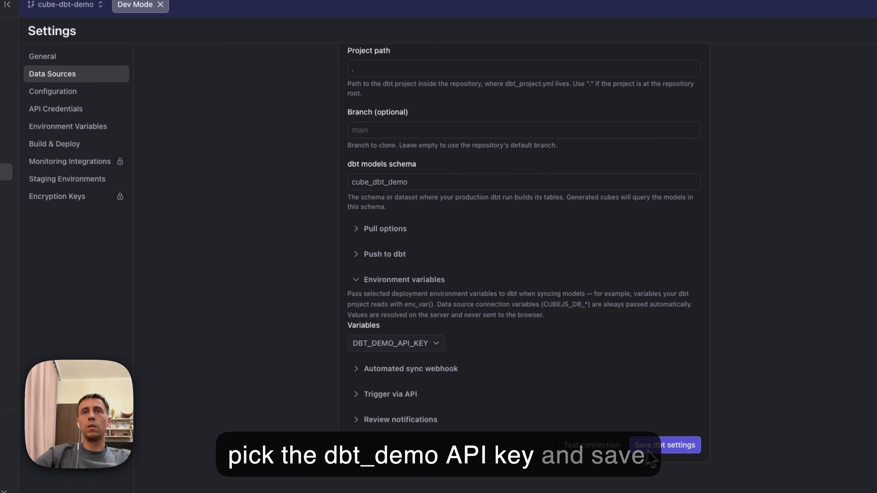
{"action": "left_click", "coordinate": [673, 450]}
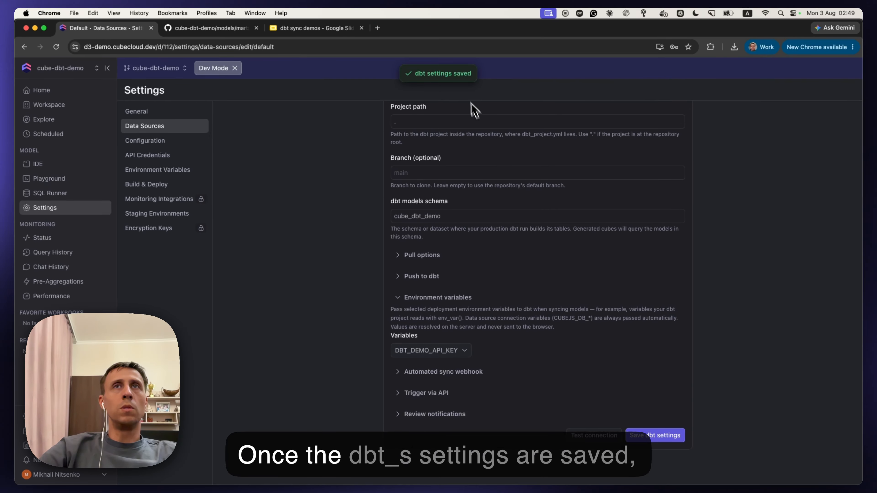
Step: Pull the dbt models into cube files from the IDE's dbt integration
{"action": "left_click", "coordinate": [84, 167]}
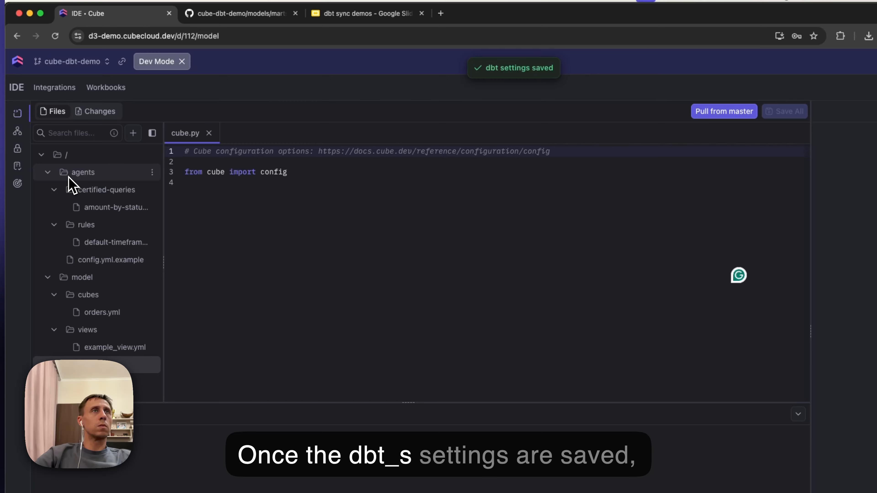
{"action": "left_click", "coordinate": [59, 92]}
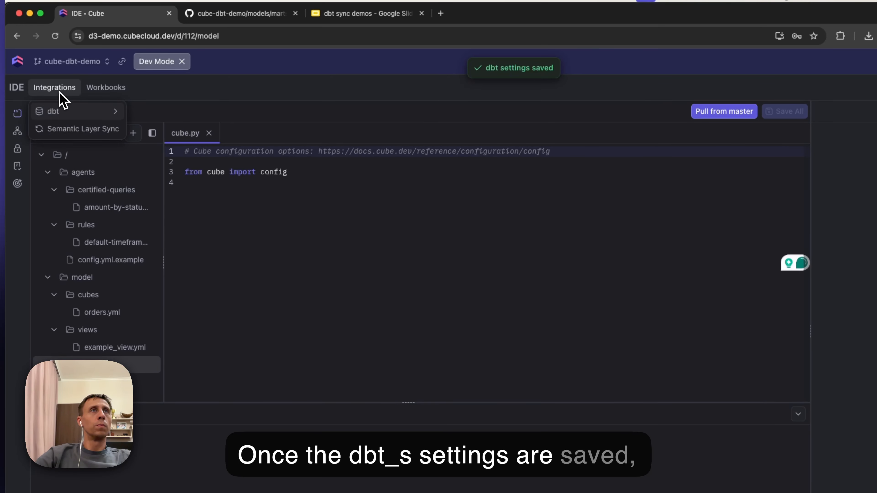
{"action": "mouse_move", "coordinate": [74, 112]}
{"action": "left_click", "coordinate": [142, 130]}
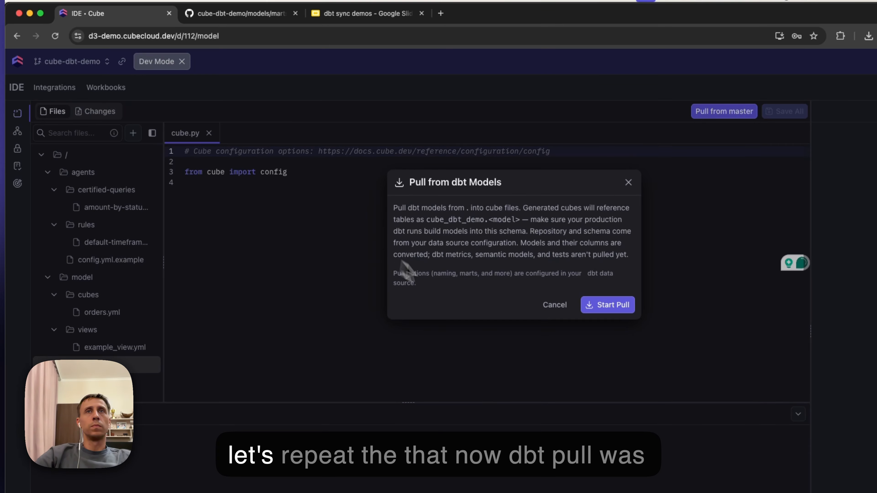
{"action": "left_click", "coordinate": [607, 303]}
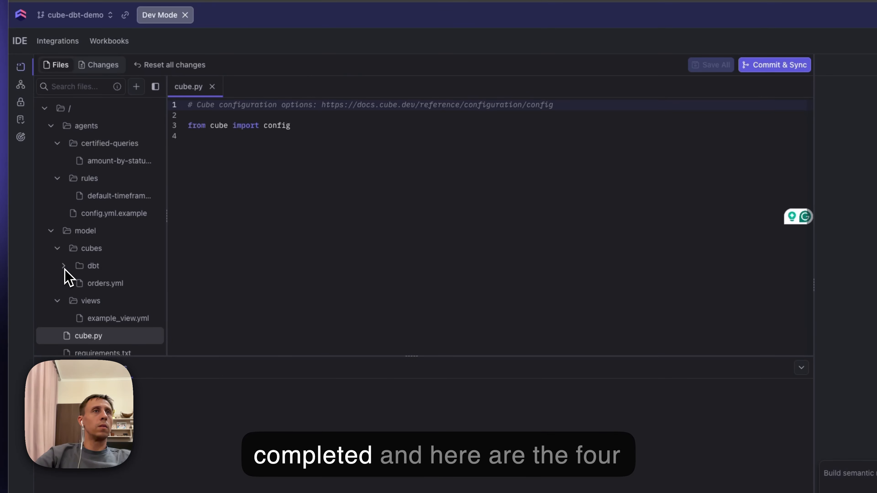
Step: Expand the generated dbt folder under cubes and review the contents of dbt_dim_customer_scd.yml
{"action": "left_click", "coordinate": [64, 267]}
{"action": "left_click", "coordinate": [99, 283]}
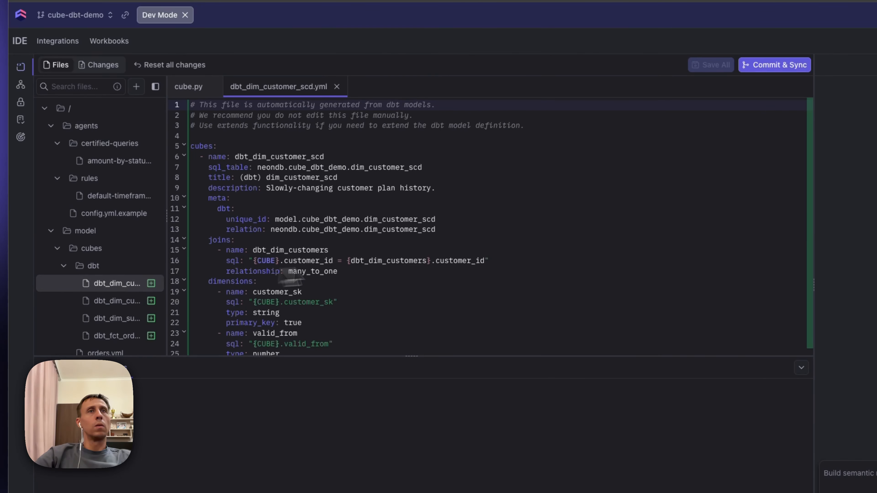
{"action": "scroll", "coordinate": [397, 268], "scroll_direction": "down", "scroll_amount": 10}
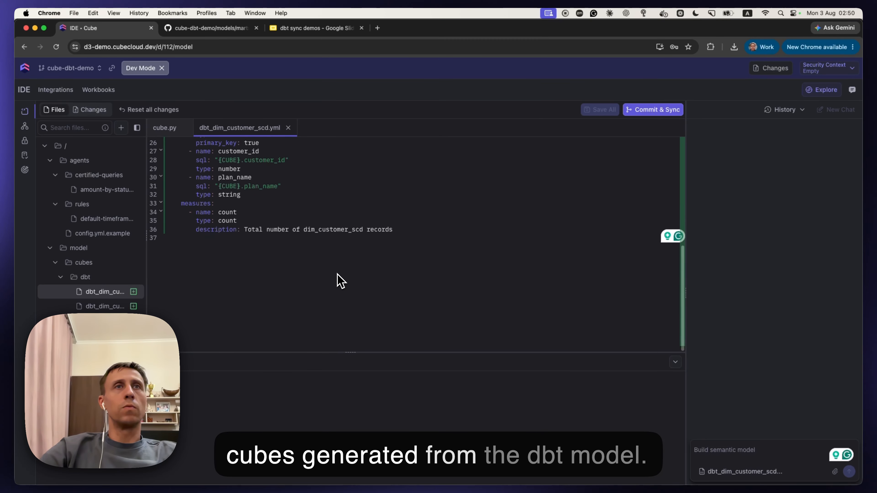
{"action": "scroll", "coordinate": [340, 280], "scroll_direction": "up", "scroll_amount": 10}
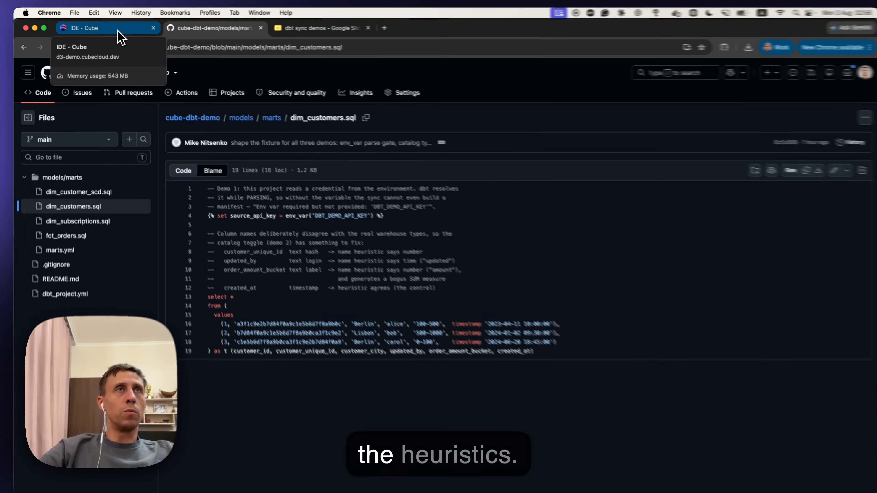
Step: Return to the Cube IDE and examine the types of customer_unique_id, updated_by and order_amount_bucket in dbt_dim_customers.yml
{"action": "left_click", "coordinate": [118, 31]}
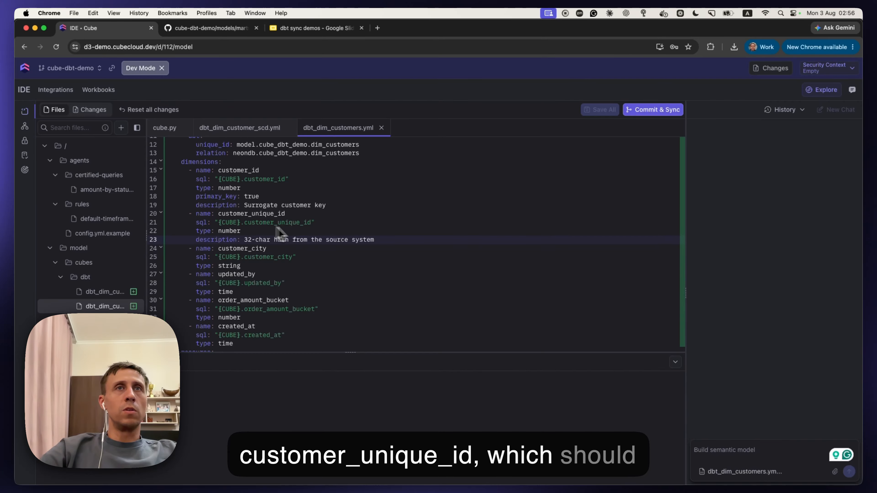
{"action": "left_click_drag", "start_coordinate": [376, 240], "coordinate": [210, 230]}
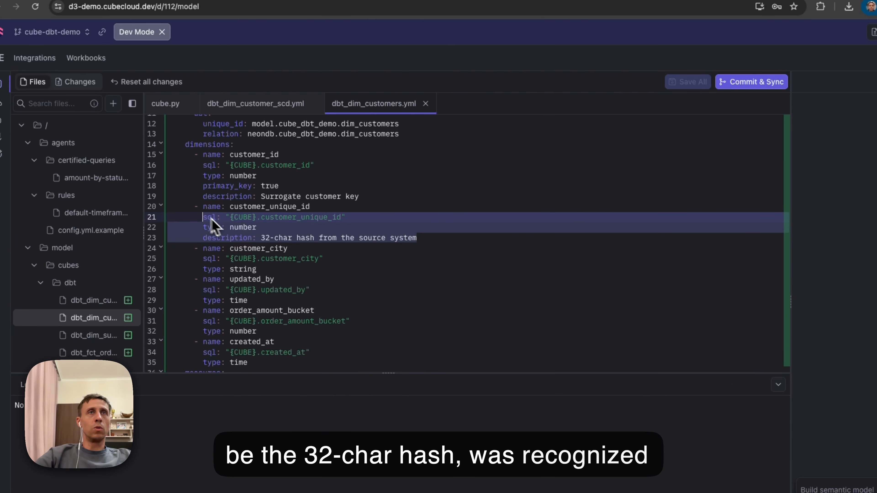
{"action": "left_click", "coordinate": [242, 231]}
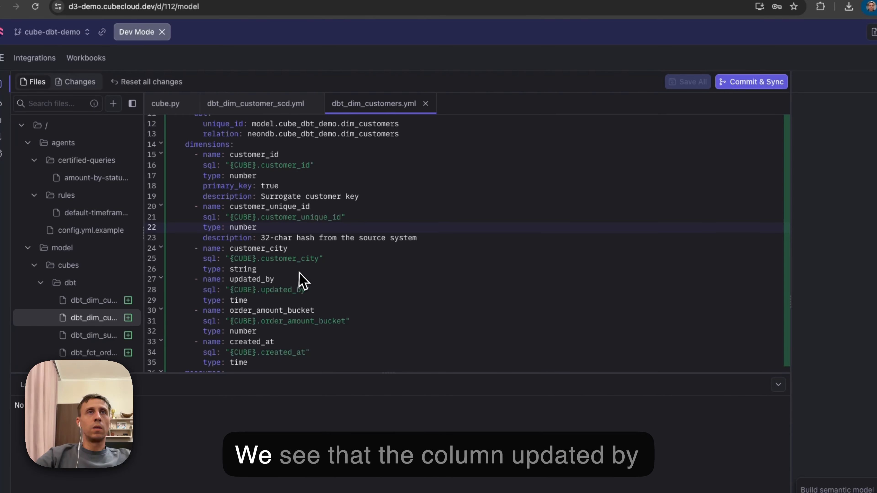
{"action": "left_click_drag", "start_coordinate": [203, 279], "coordinate": [321, 303]}
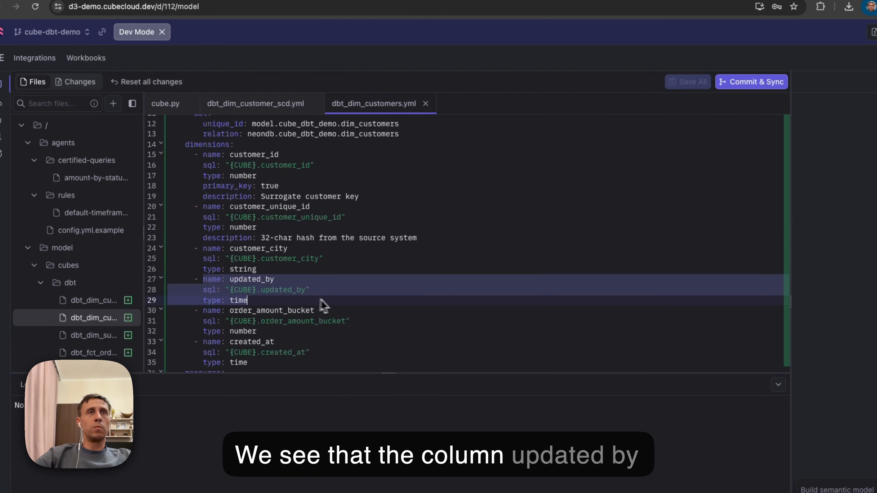
{"action": "double_click", "coordinate": [298, 290]}
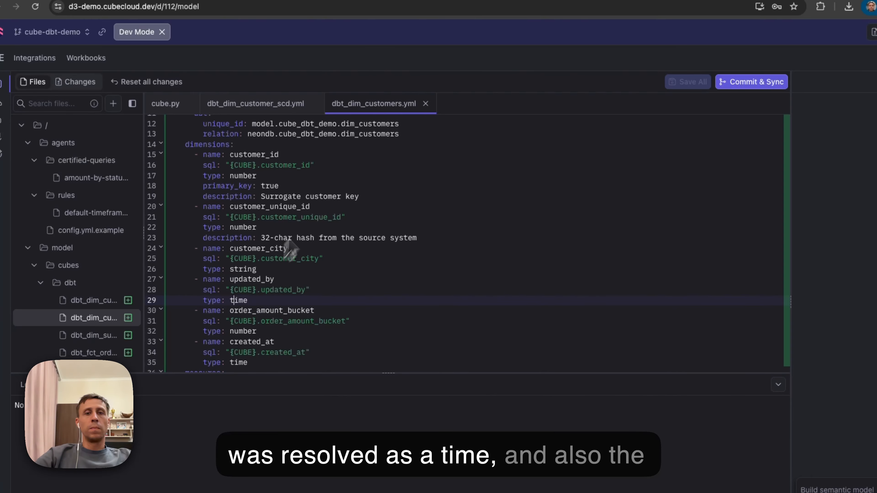
{"action": "scroll", "coordinate": [310, 307], "scroll_direction": "down", "scroll_amount": 2}
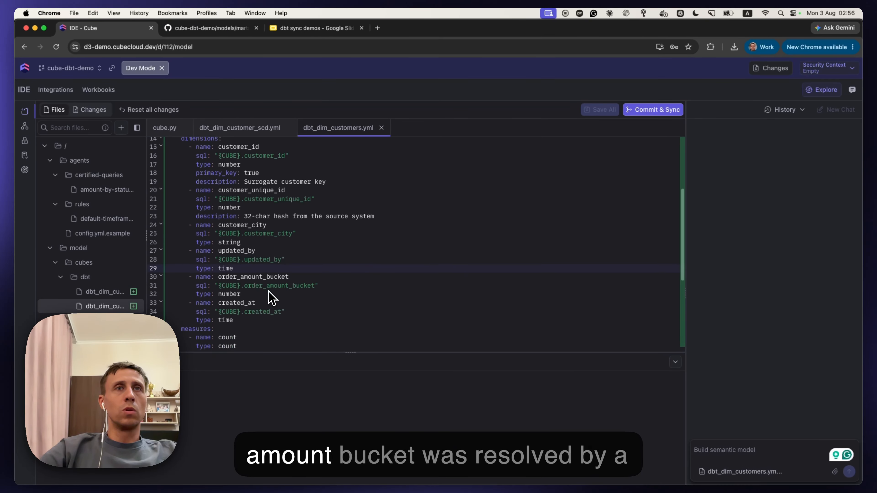
{"action": "double_click", "coordinate": [230, 275]}
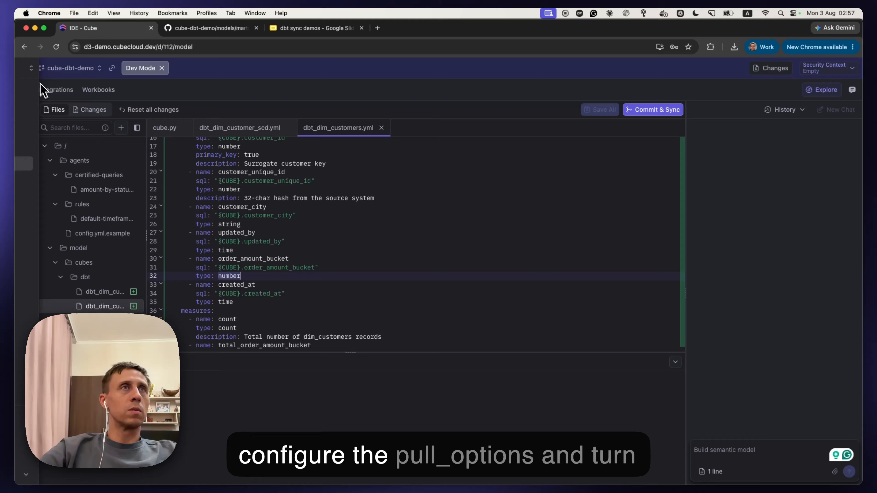
Step: Enable inferring column types from the dbt catalog in the pull options of the default data source's dbt project
{"action": "mouse_move", "coordinate": [30, 79]}
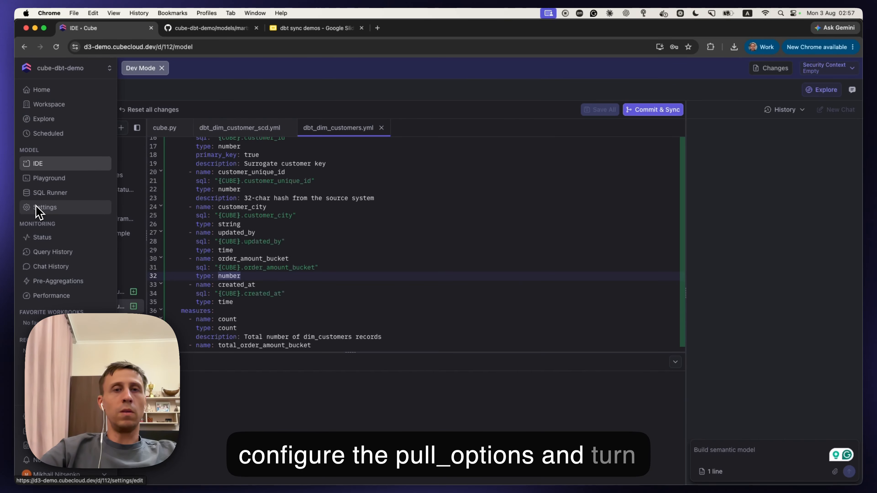
{"action": "left_click", "coordinate": [46, 209]}
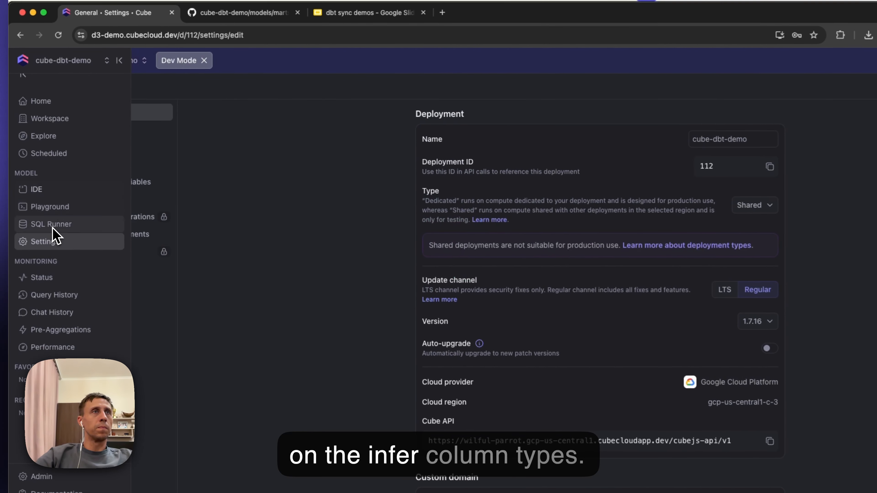
{"action": "left_click", "coordinate": [195, 134]}
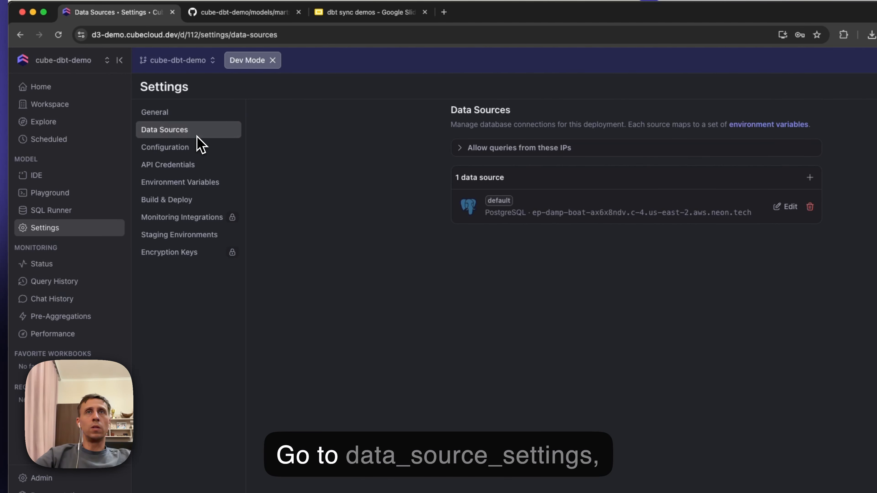
{"action": "left_click", "coordinate": [788, 207]}
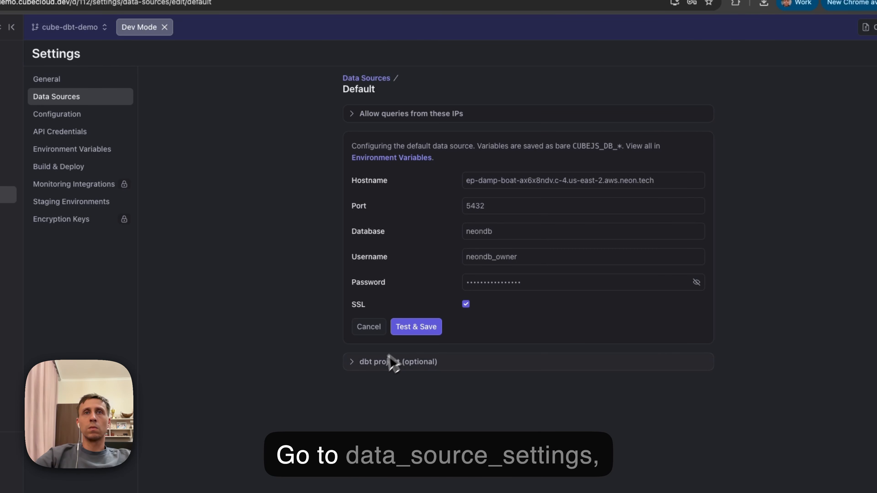
{"action": "left_click", "coordinate": [392, 362]}
{"action": "scroll", "coordinate": [384, 367], "scroll_direction": "down", "scroll_amount": 10}
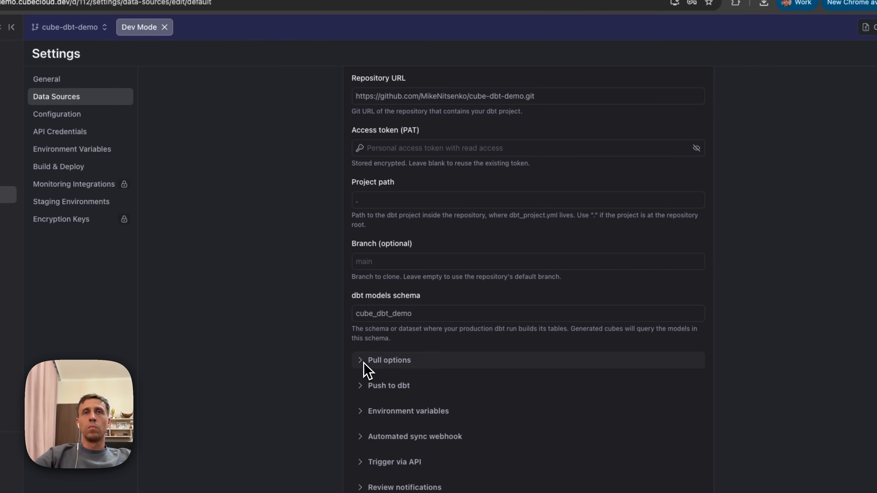
{"action": "left_click", "coordinate": [364, 362]}
{"action": "scroll", "coordinate": [365, 363], "scroll_direction": "down", "scroll_amount": 8}
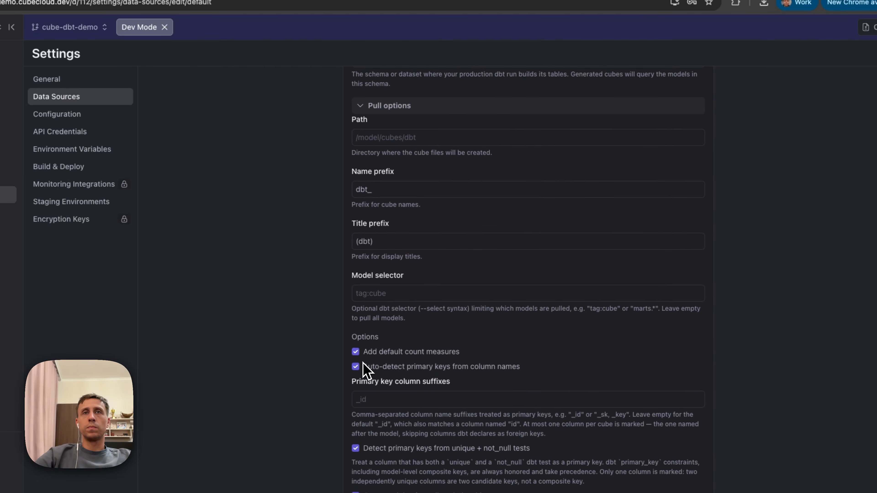
{"action": "scroll", "coordinate": [363, 368], "scroll_direction": "down", "scroll_amount": 5}
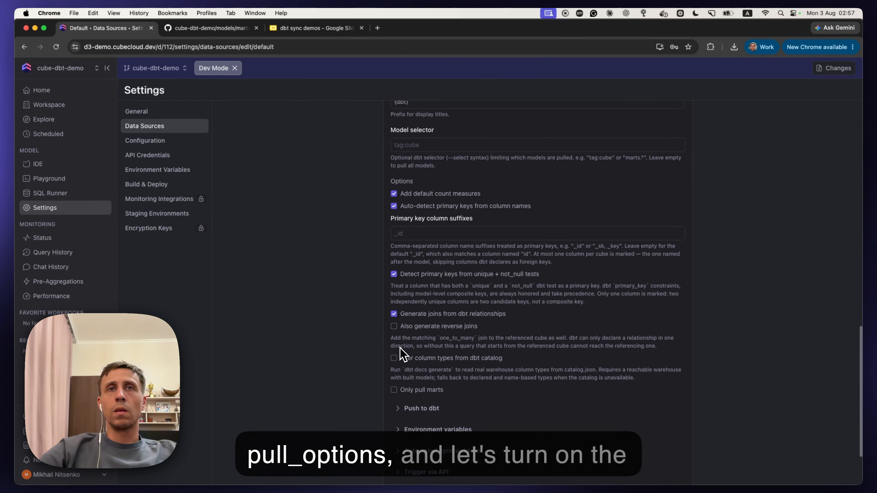
{"action": "left_click", "coordinate": [394, 345]}
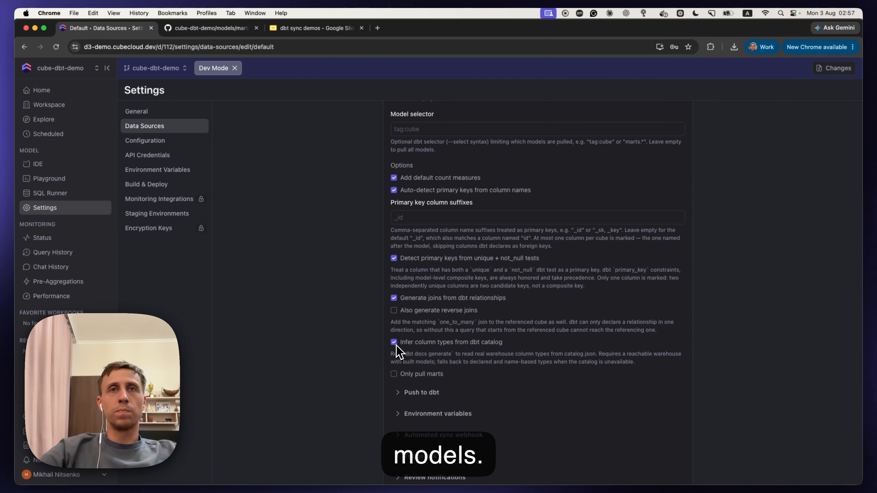
Step: Set the name prefix for pulled cubes to dbt_after in the pull options
{"action": "scroll", "coordinate": [398, 351], "scroll_direction": "down", "scroll_amount": 2}
{"action": "scroll", "coordinate": [431, 355], "scroll_direction": "up", "scroll_amount": 8}
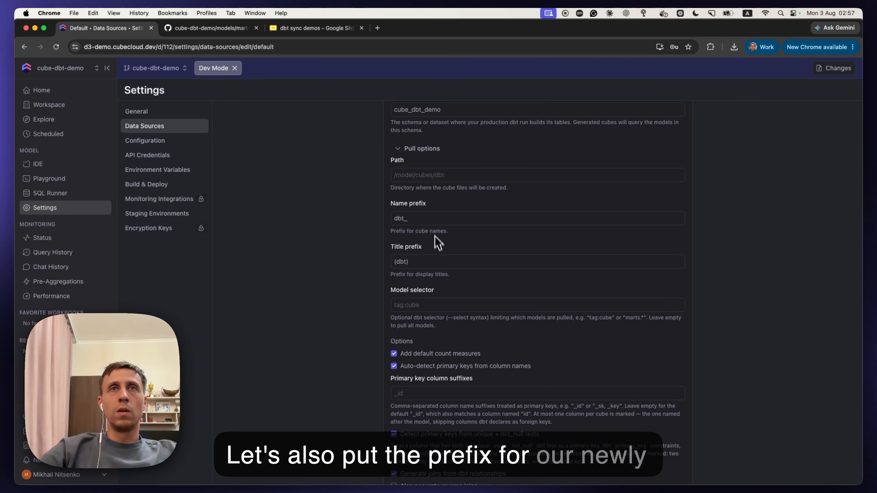
{"action": "left_click", "coordinate": [432, 221]}
{"action": "type", "text": "afte"}
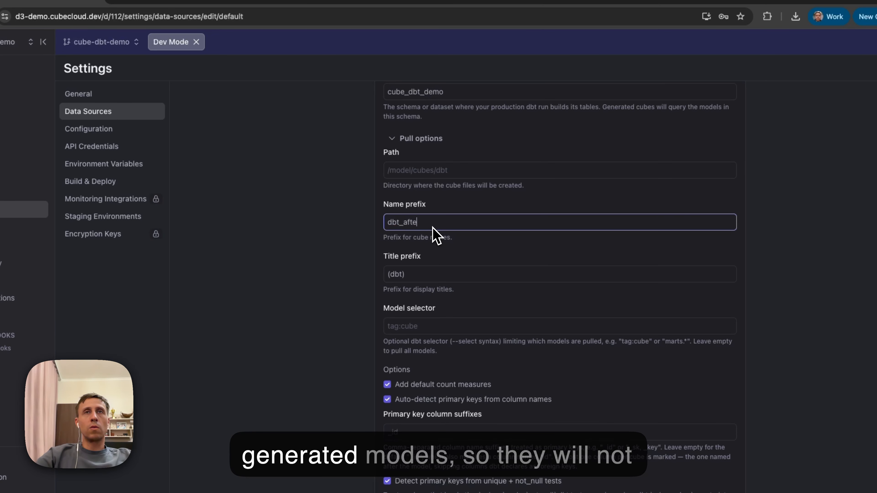
{"action": "type", "text": "r"}
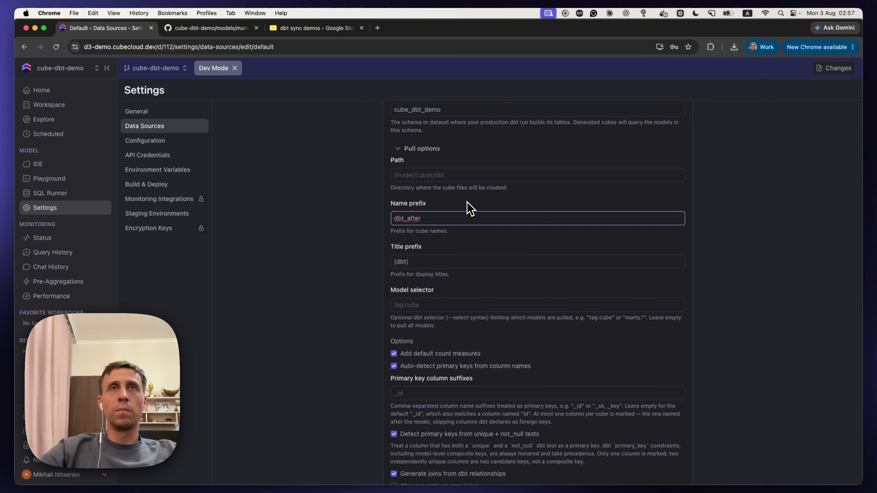
Step: Set the pull path for generated cube files to /model/cubes/dbt_after and save the dbt settings
{"action": "scroll", "coordinate": [469, 206], "scroll_direction": "up", "scroll_amount": 1}
{"action": "left_click", "coordinate": [444, 194]}
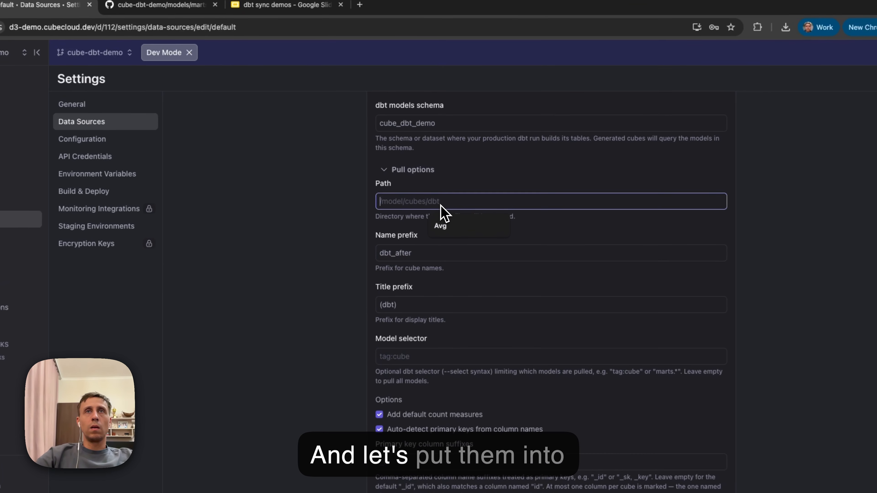
{"action": "type", "text": "/model/cub"}
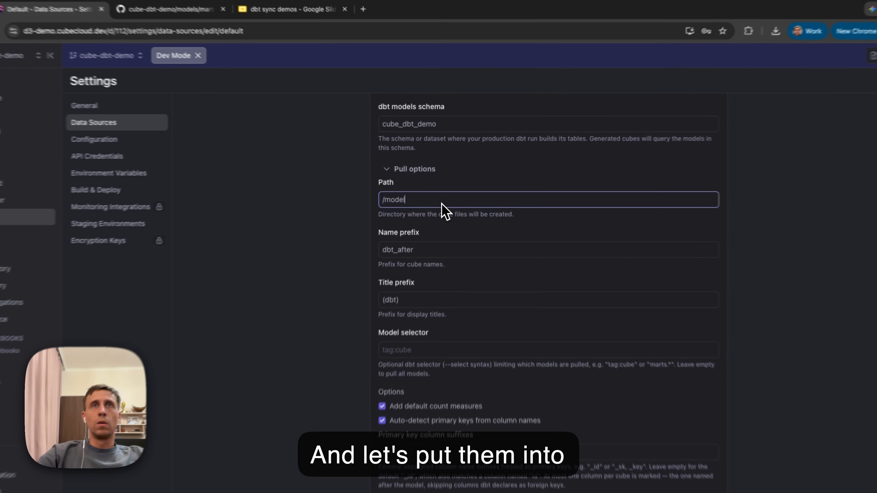
{"action": "type", "text": "es/dbt_after"}
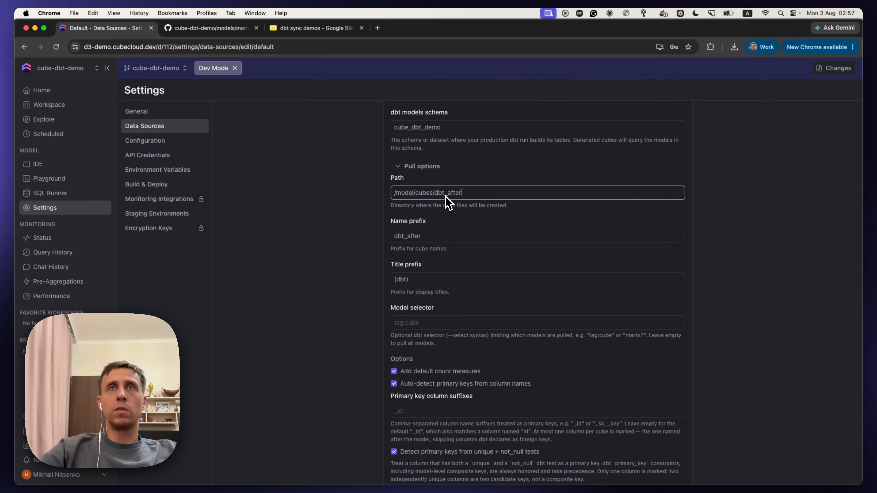
{"action": "scroll", "coordinate": [505, 298], "scroll_direction": "down", "scroll_amount": 8}
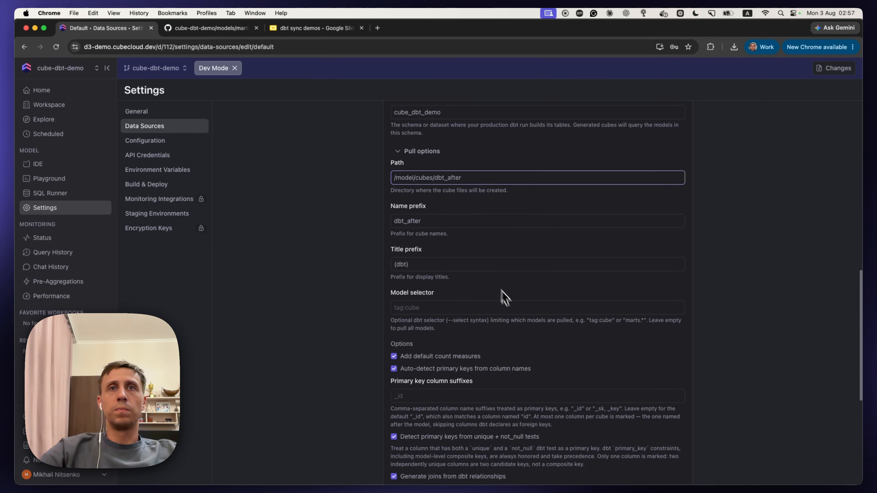
{"action": "left_click", "coordinate": [652, 435]}
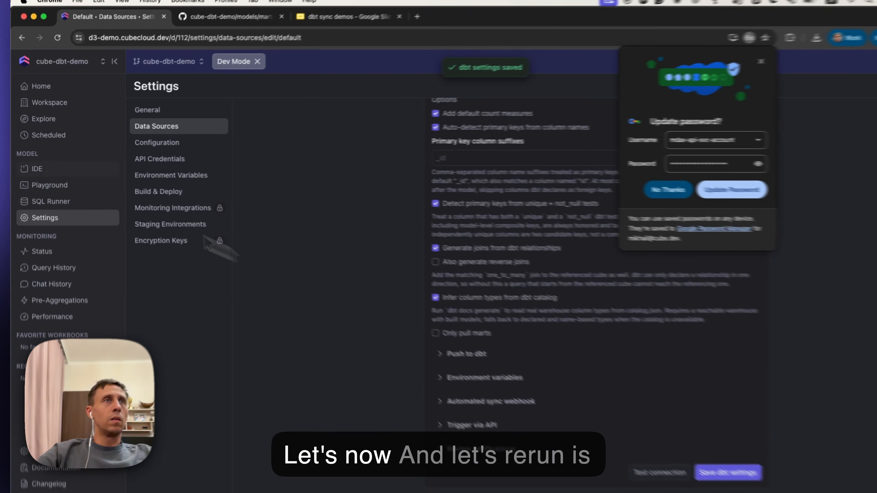
Step: Return to the IDE and pull the dbt models again with the updated pull options
{"action": "left_click", "coordinate": [38, 164]}
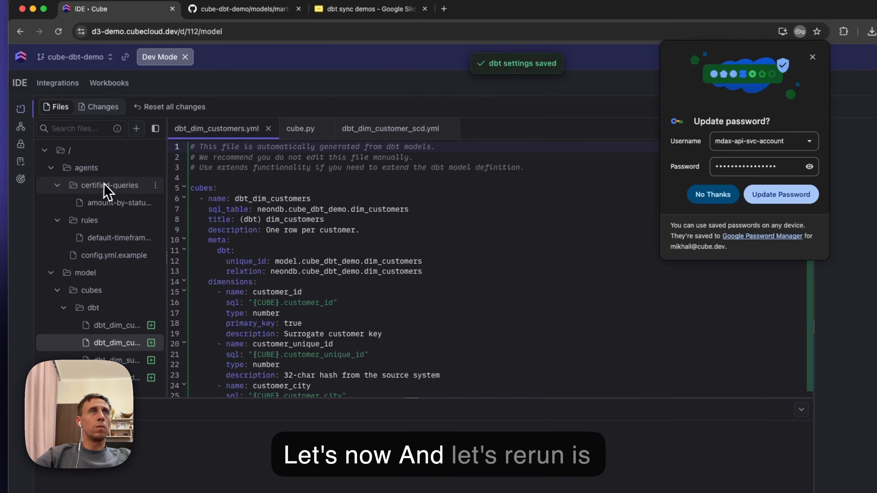
{"action": "left_click", "coordinate": [60, 84]}
{"action": "mouse_move", "coordinate": [93, 109]}
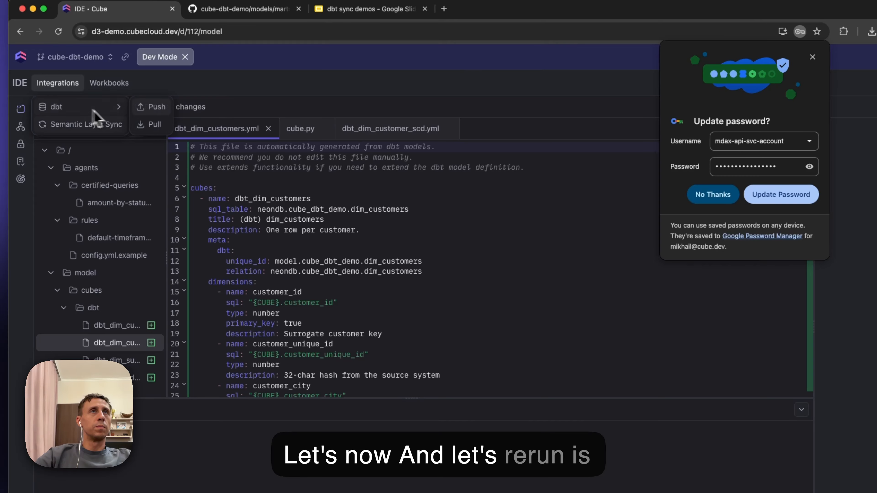
{"action": "left_click", "coordinate": [166, 124]}
{"action": "left_click", "coordinate": [602, 299]}
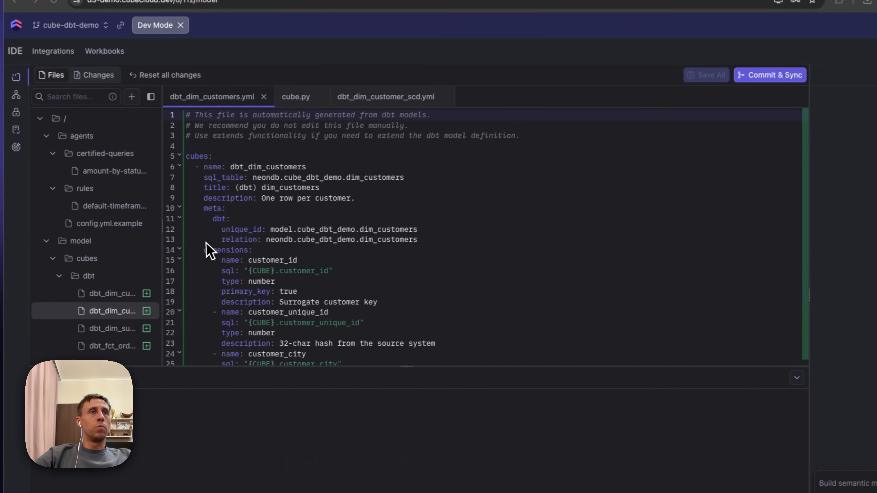
Step: Expand the dbt_after folder under cubes and open dbt_afterdim_customer_scd.yml followed by dbt_afterdim_customers.yml
{"action": "scroll", "coordinate": [124, 248], "scroll_direction": "down", "scroll_amount": 5}
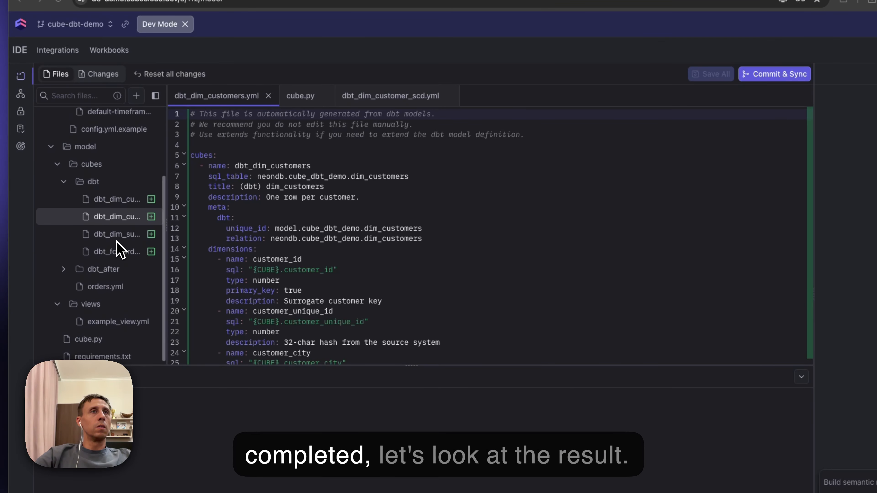
{"action": "left_click", "coordinate": [64, 270]}
{"action": "left_click", "coordinate": [111, 290]}
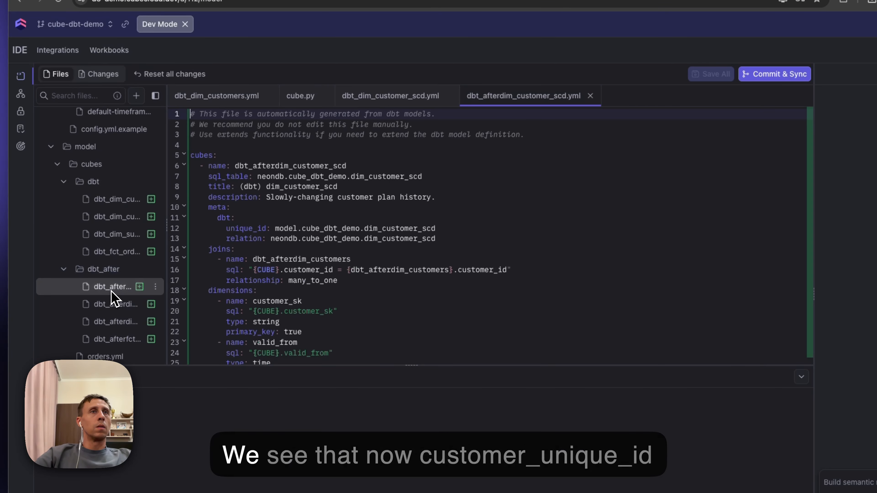
{"action": "left_click", "coordinate": [111, 305]}
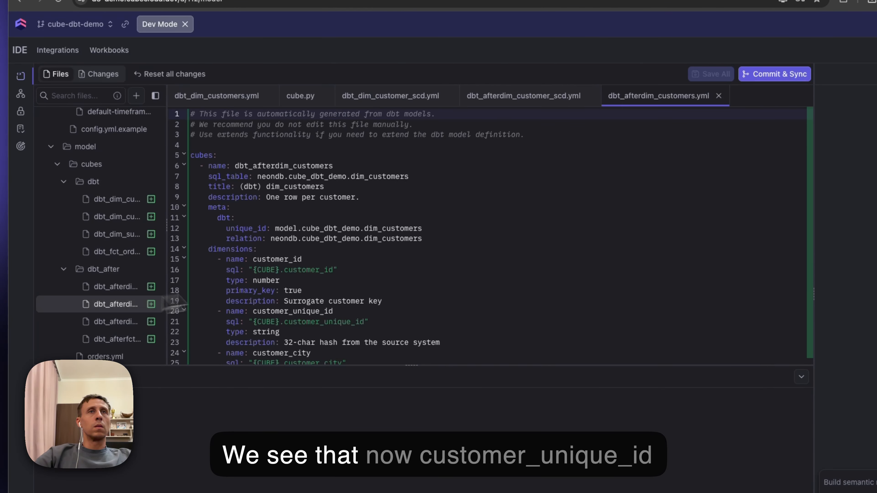
Step: Examine the types of customer_unique_id, updated_by and order_amount_bucket in dbt_afterdim_customers.yml
{"action": "scroll", "coordinate": [401, 245], "scroll_direction": "down", "scroll_amount": 3}
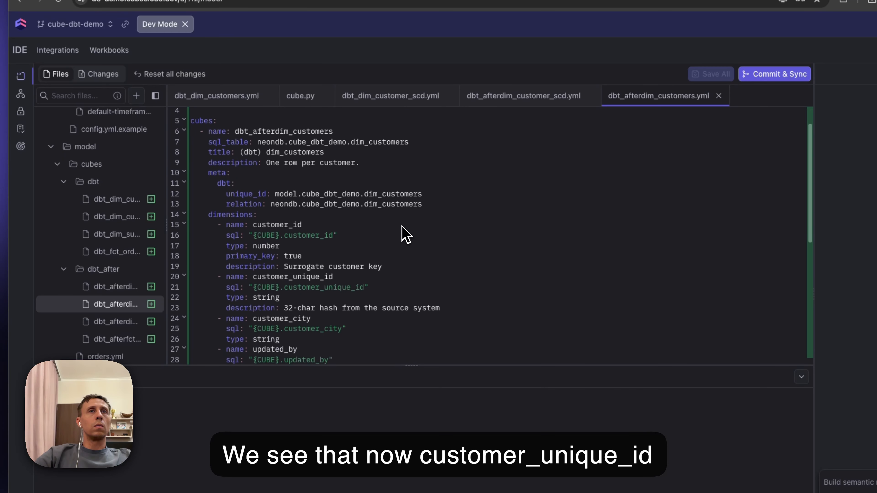
{"action": "scroll", "coordinate": [404, 235], "scroll_direction": "down", "scroll_amount": 1}
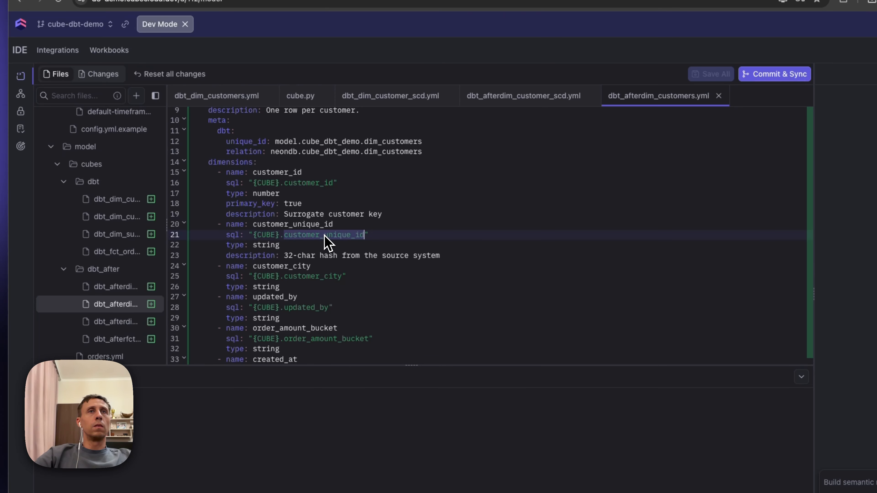
{"action": "left_click_drag", "start_coordinate": [360, 236], "coordinate": [368, 235]}
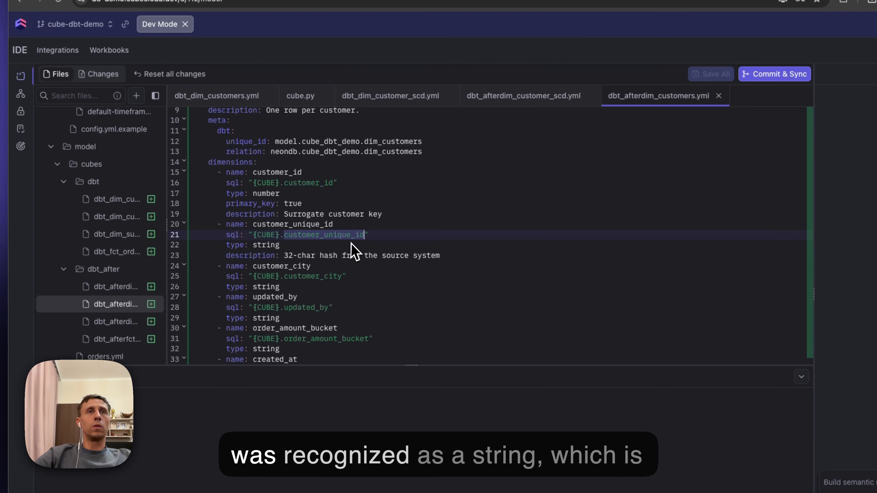
{"action": "double_click", "coordinate": [265, 246]}
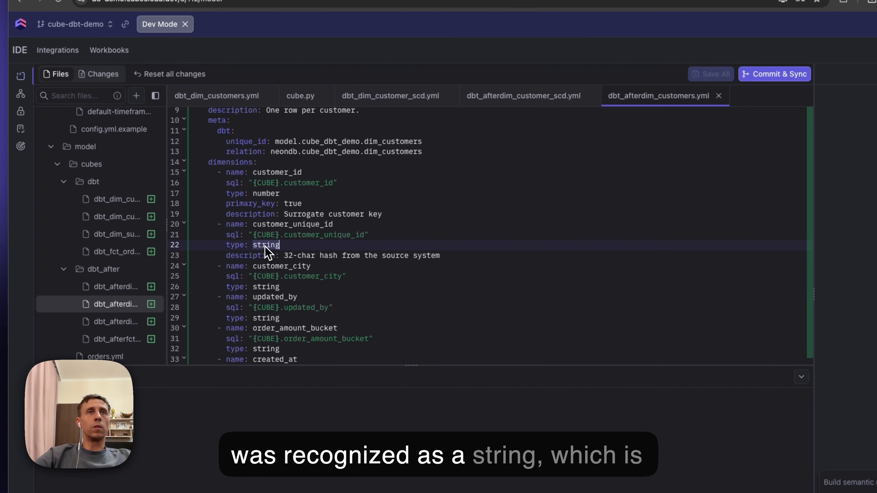
{"action": "scroll", "coordinate": [352, 293], "scroll_direction": "down", "scroll_amount": 2}
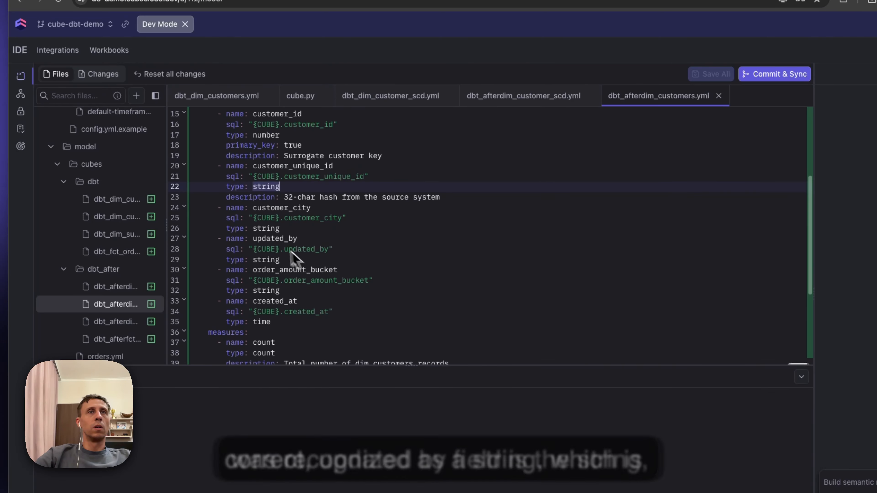
{"action": "double_click", "coordinate": [272, 239]}
{"action": "left_click", "coordinate": [271, 260]}
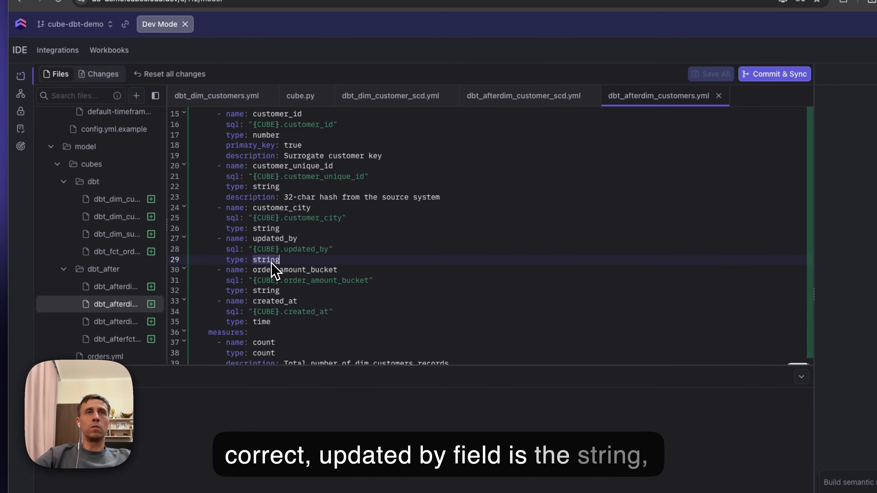
{"action": "scroll", "coordinate": [275, 271], "scroll_direction": "down", "scroll_amount": 1}
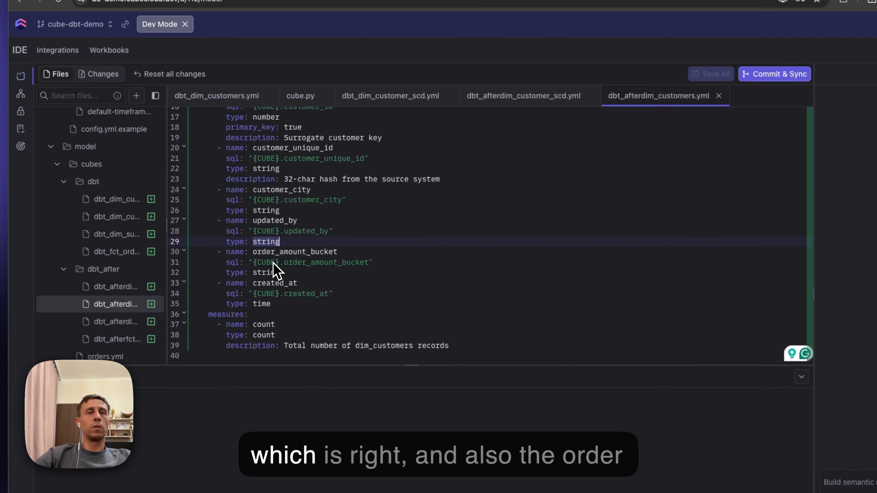
{"action": "double_click", "coordinate": [263, 253]}
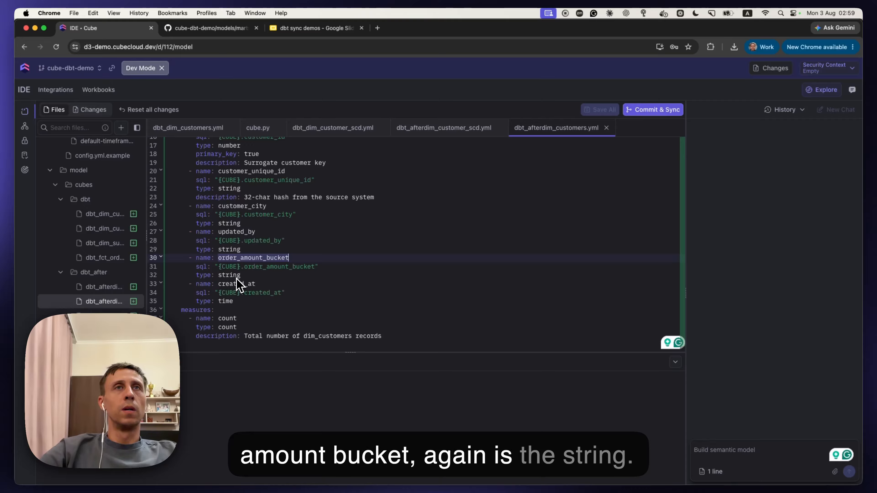
Step: Compare the measures in the original dbt_dim_customers.yml with those in dbt_afterdim_customers.yml
{"action": "left_click", "coordinate": [104, 228]}
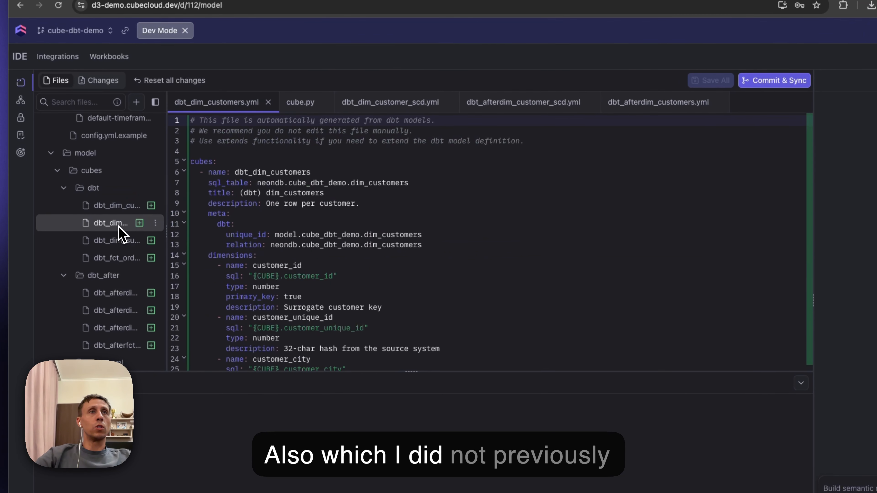
{"action": "scroll", "coordinate": [358, 286], "scroll_direction": "down", "scroll_amount": 10}
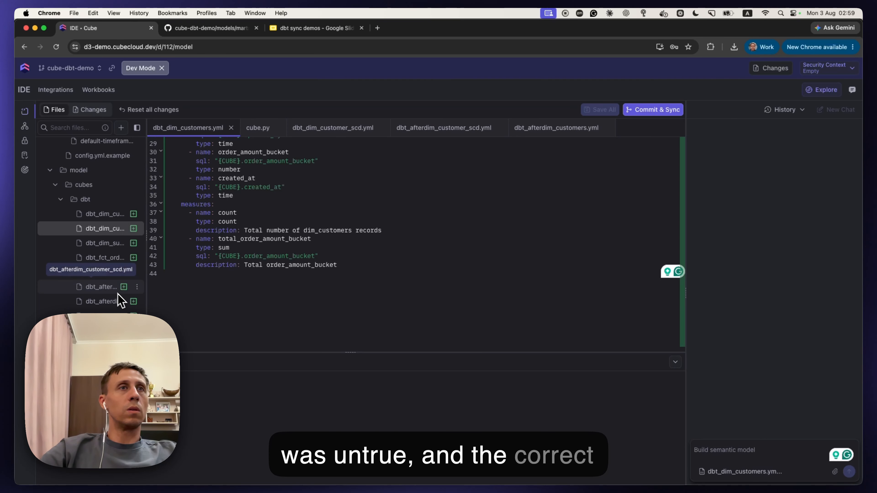
{"action": "left_click", "coordinate": [114, 301]}
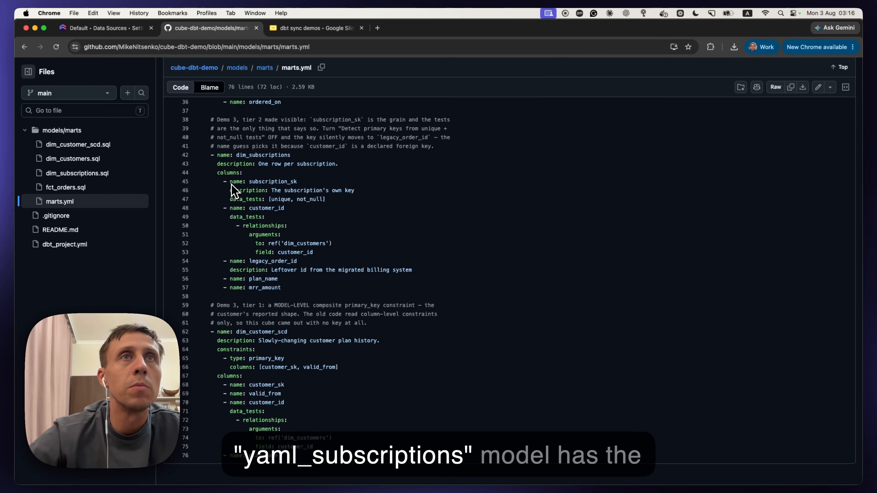
Step: In marts.yml on GitHub, examine the subscription_sk column of dim_subscriptions and its unique and not_null data tests
{"action": "left_click_drag", "start_coordinate": [204, 181], "coordinate": [320, 190]}
{"action": "left_click", "coordinate": [320, 190]}
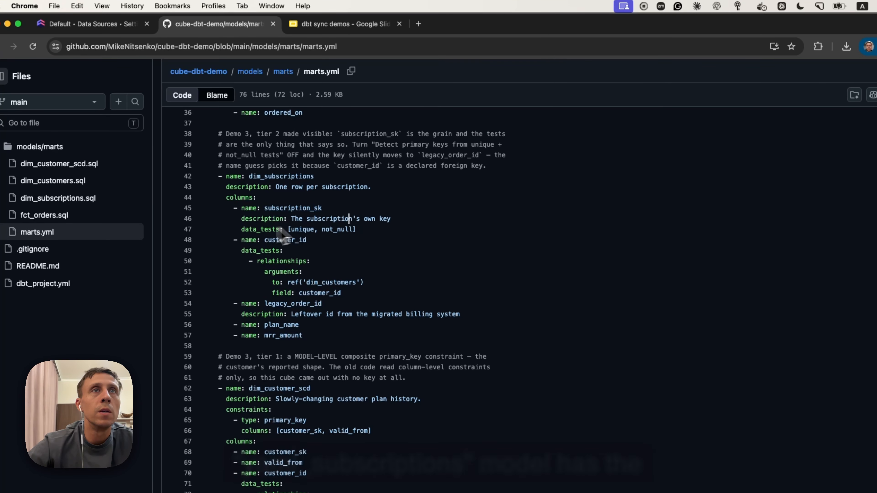
{"action": "left_click_drag", "start_coordinate": [255, 237], "coordinate": [383, 234]}
{"action": "left_click", "coordinate": [383, 236]}
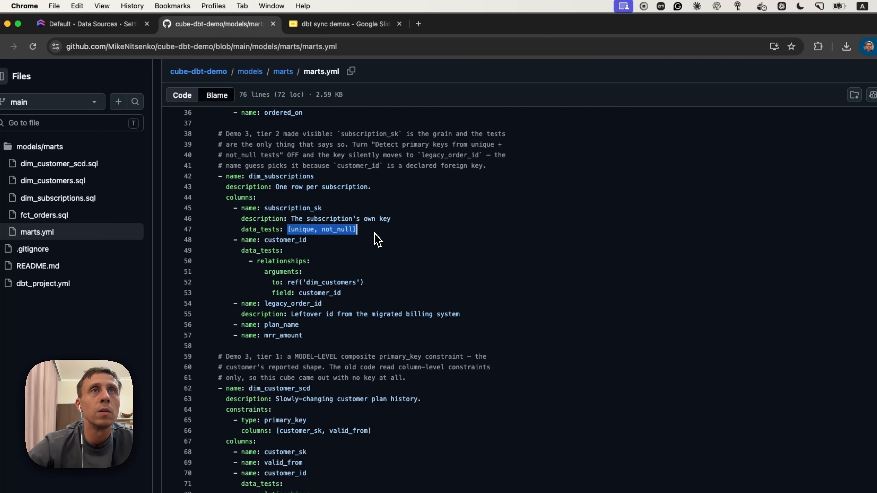
Step: In the dbt pull options, turn off Detect primary keys from unique + not_null tests and save the dbt settings
{"action": "left_click", "coordinate": [378, 240]}
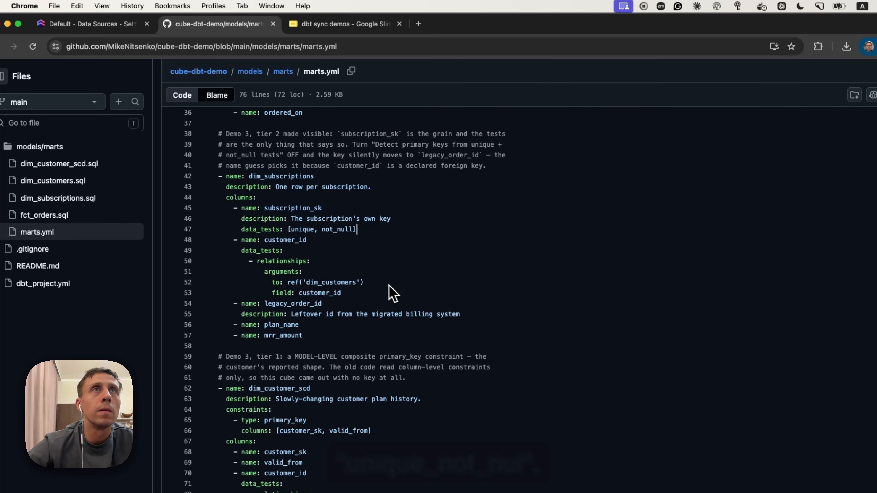
{"action": "left_click", "coordinate": [110, 25]}
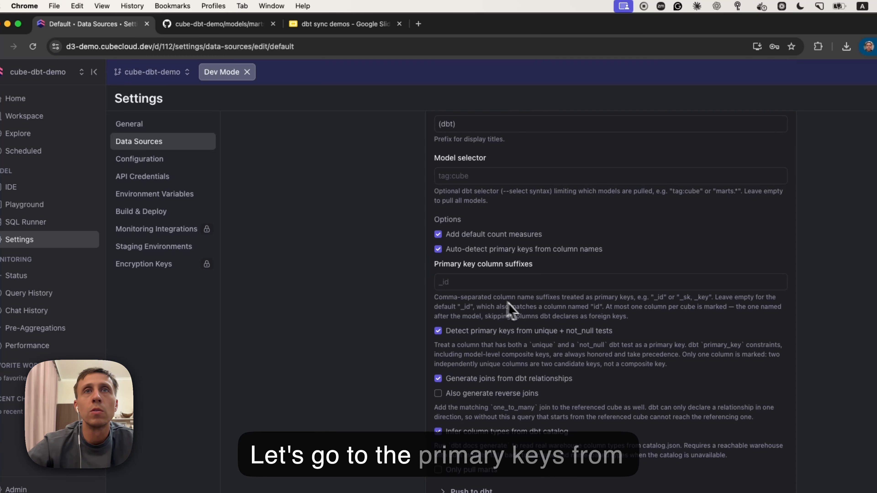
{"action": "scroll", "coordinate": [534, 320], "scroll_direction": "down", "scroll_amount": 5}
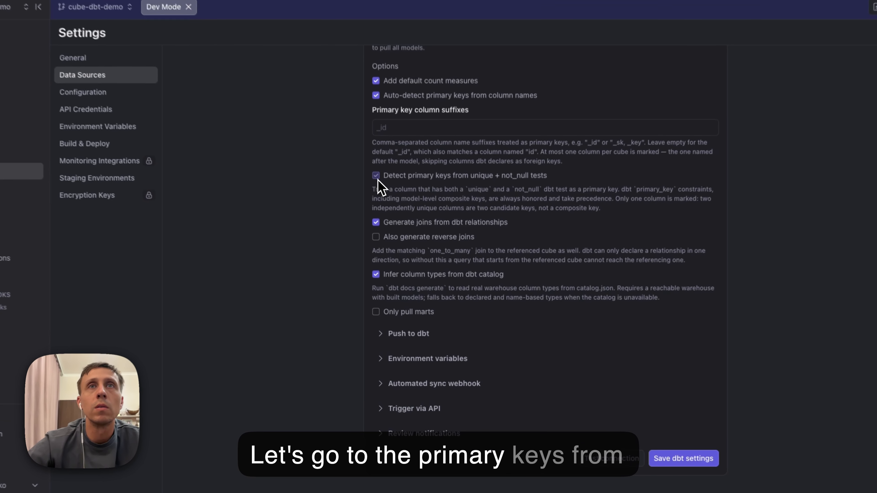
{"action": "left_click", "coordinate": [438, 244]}
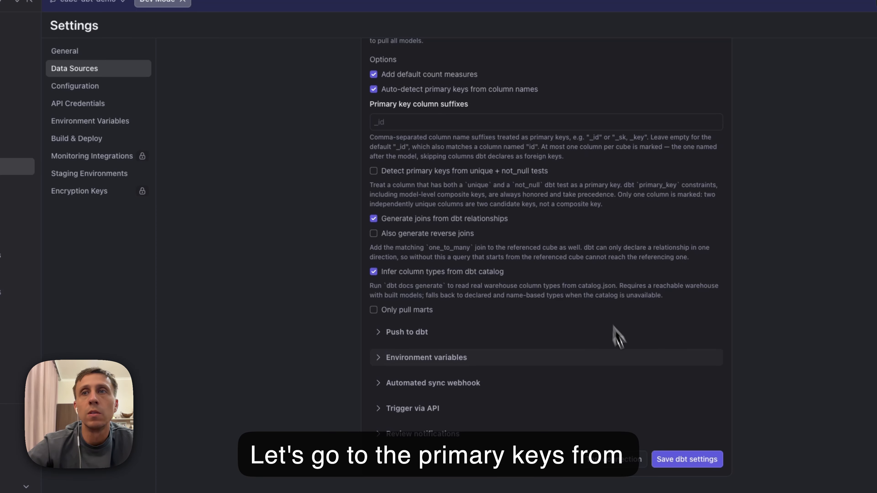
{"action": "left_click", "coordinate": [678, 467]}
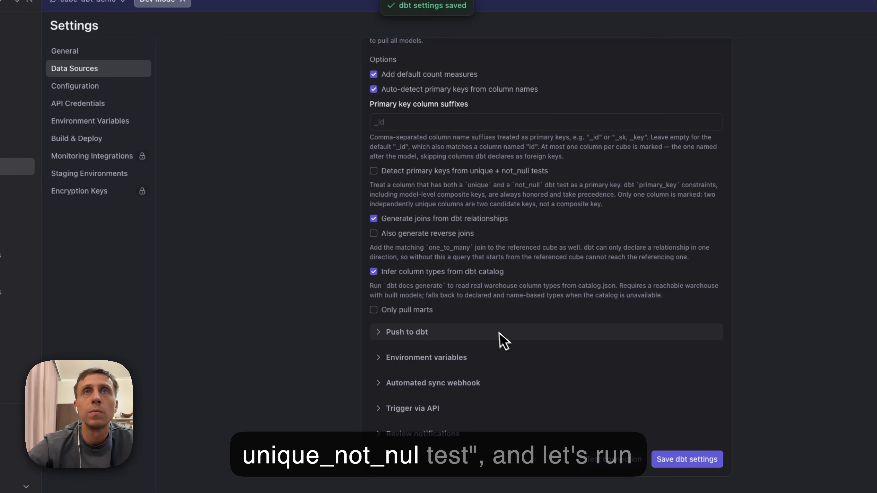
Step: In the IDE, examine the subscription_sk dimension and its primary_key setting in dbt_dim_subscriptions.yml
{"action": "left_click", "coordinate": [45, 162]}
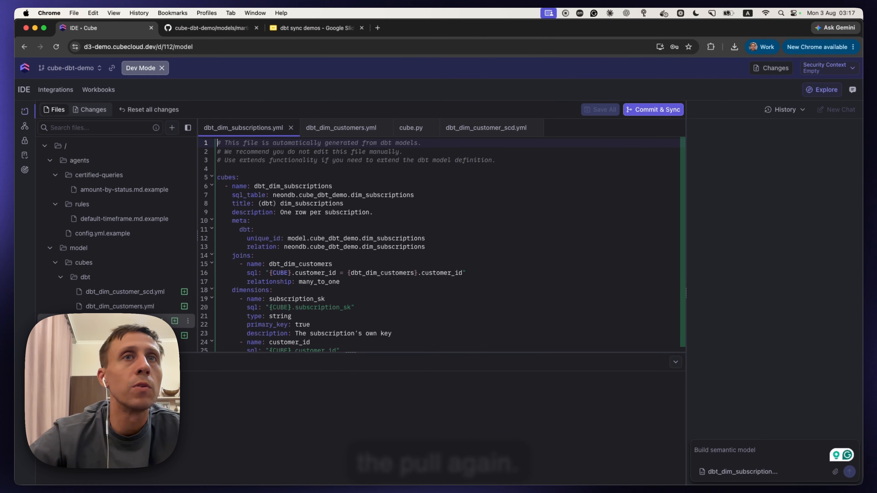
{"action": "scroll", "coordinate": [345, 304], "scroll_direction": "down", "scroll_amount": 4}
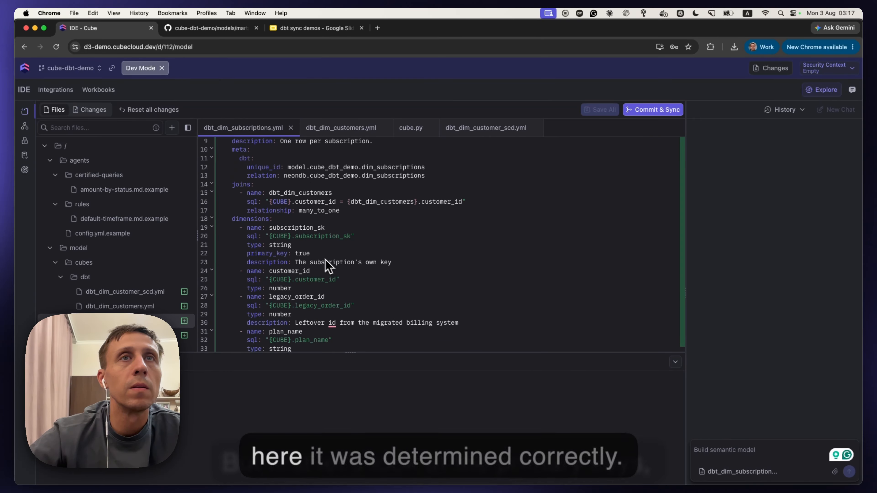
{"action": "left_click_drag", "start_coordinate": [392, 263], "coordinate": [218, 245]}
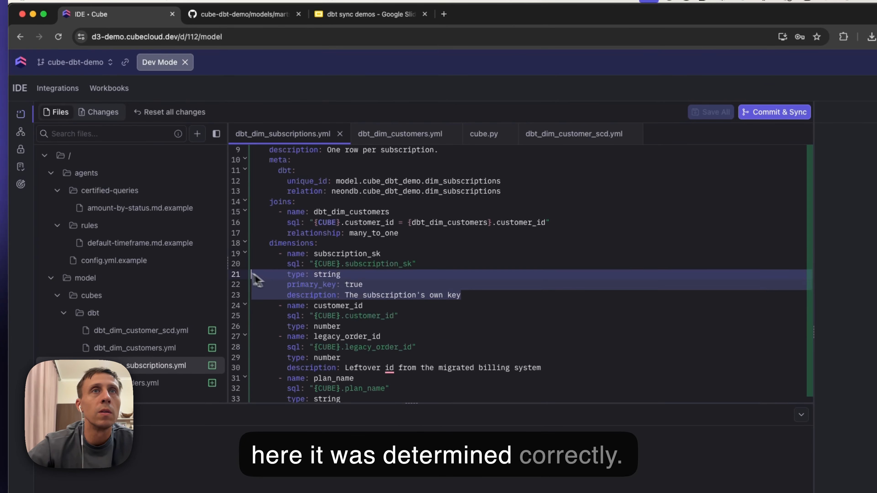
{"action": "left_click_drag", "start_coordinate": [253, 275], "coordinate": [251, 255]}
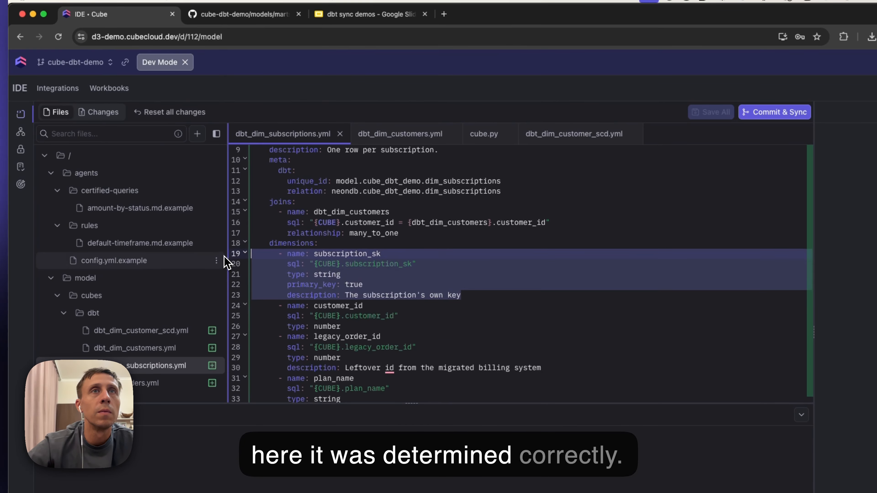
{"action": "left_click", "coordinate": [340, 256]}
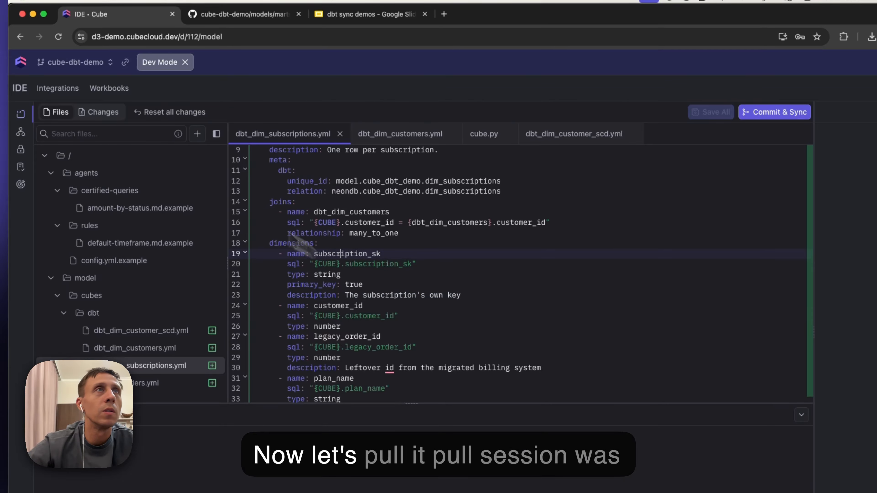
{"action": "type", "text": "d"}
{"action": "key", "text": "BackSpace"}
{"action": "left_click", "coordinate": [316, 203]}
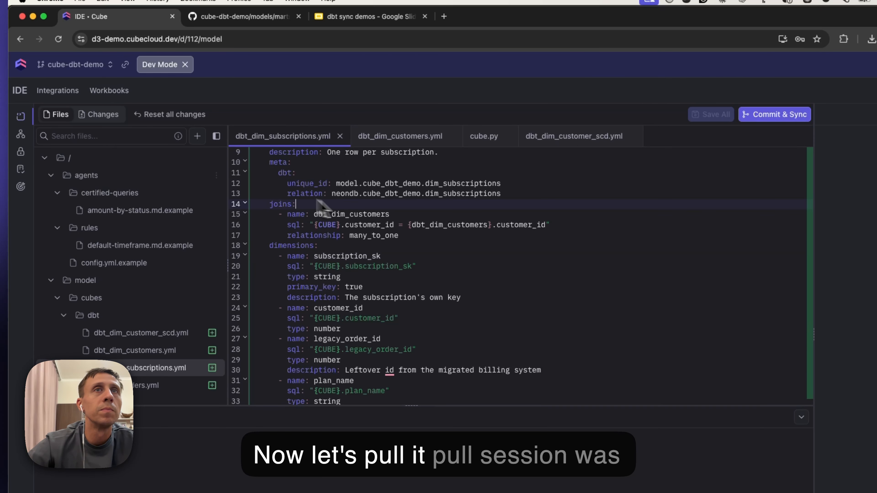
Step: Pull the dbt models into cube files using the saved pull options
{"action": "left_click", "coordinate": [58, 90]}
{"action": "mouse_move", "coordinate": [104, 116]}
{"action": "left_click", "coordinate": [153, 131]}
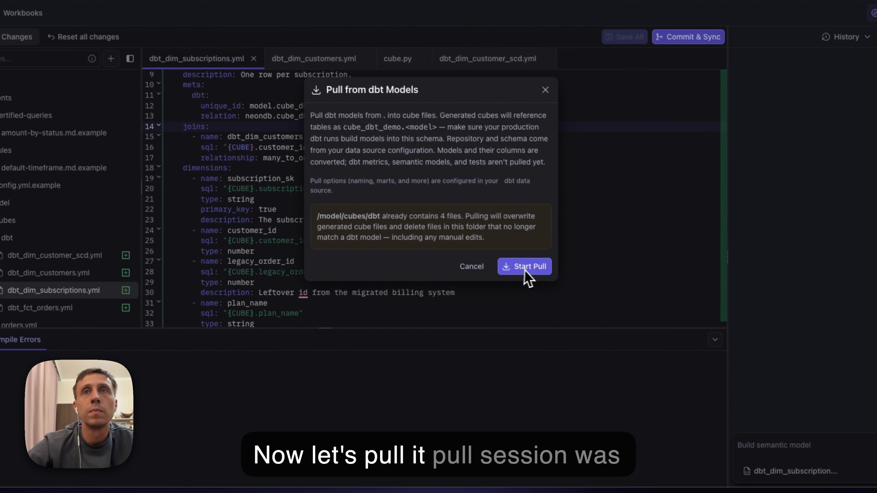
{"action": "left_click", "coordinate": [608, 342]}
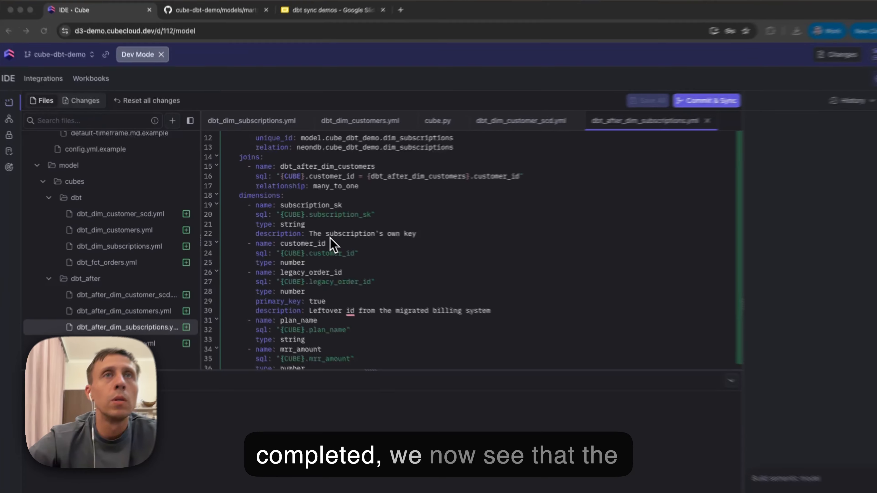
Step: Compare the subscription_sk and legacy_order_id dimensions in dbt_after_dim_subscriptions.yml to check which one is the primary key
{"action": "double_click", "coordinate": [295, 207]}
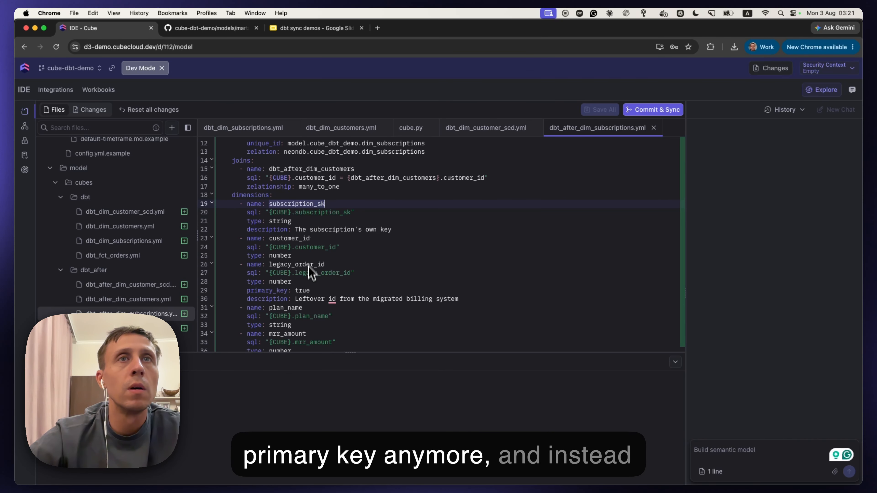
{"action": "left_click_drag", "start_coordinate": [247, 265], "coordinate": [387, 284]}
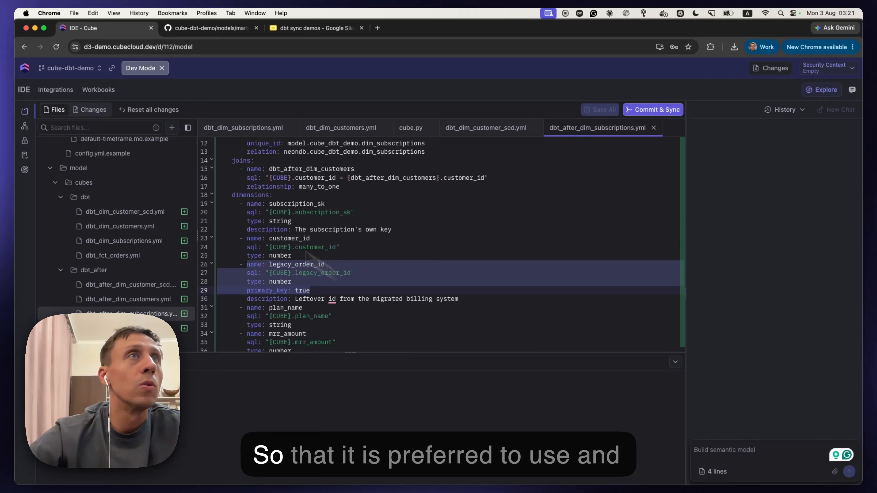
Step: In the default data source's dbt pull options, enable primary key detection from unique + not_null tests and reverse joins, and save the settings
{"action": "mouse_move", "coordinate": [27, 77]}
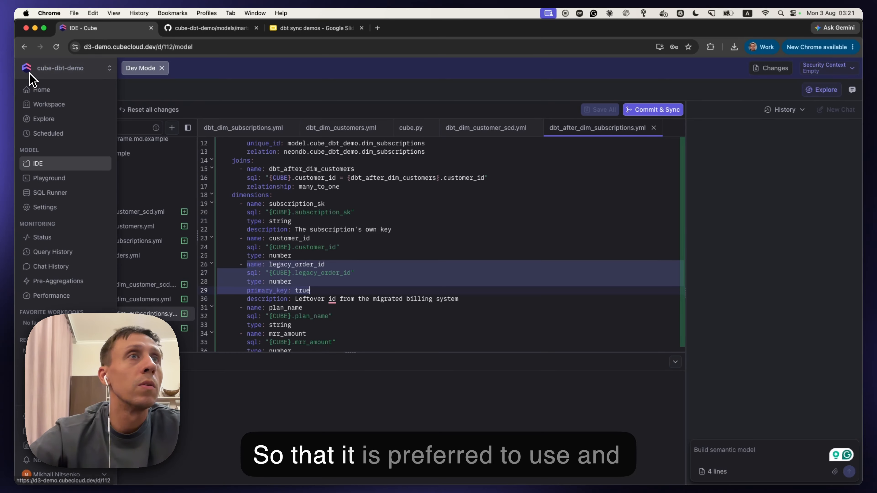
{"action": "left_click", "coordinate": [45, 206]}
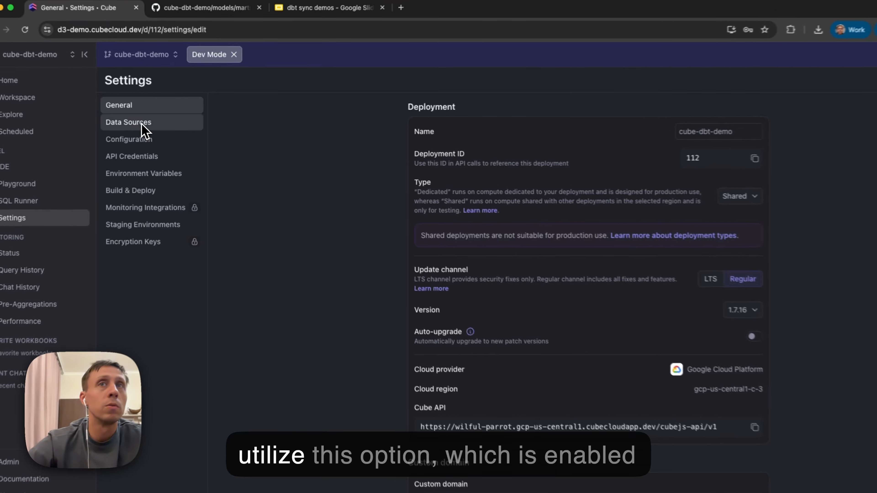
{"action": "left_click", "coordinate": [143, 125]}
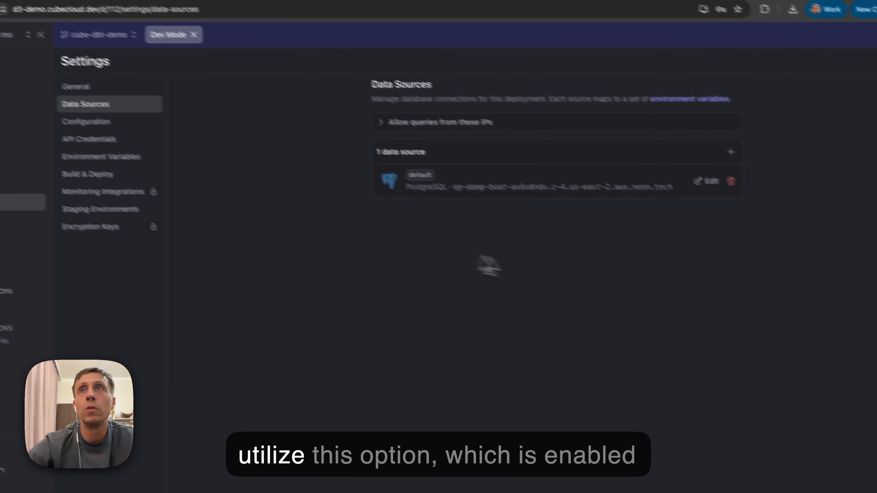
{"action": "left_click", "coordinate": [737, 209]}
{"action": "left_click", "coordinate": [459, 378]}
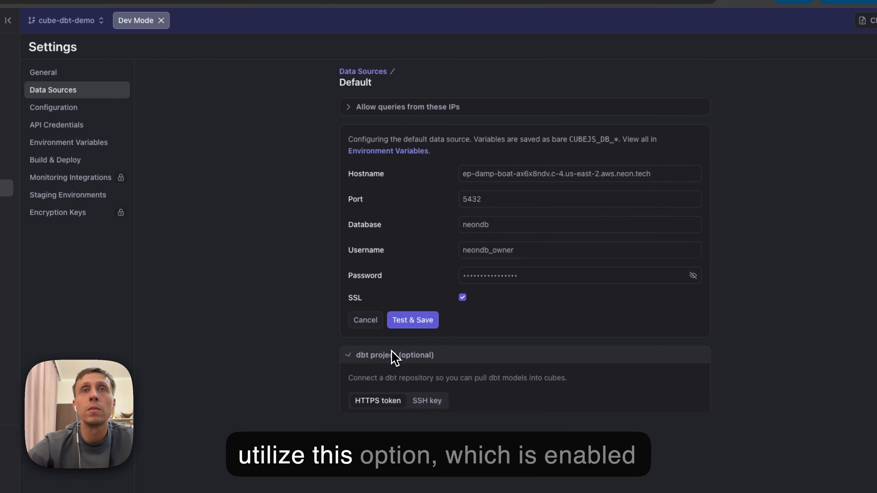
{"action": "scroll", "coordinate": [393, 352], "scroll_direction": "down", "scroll_amount": 10}
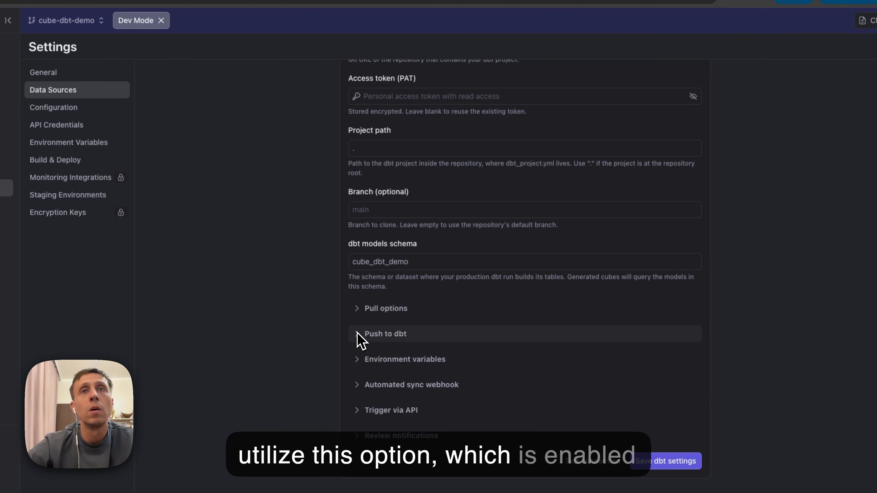
{"action": "left_click", "coordinate": [357, 309]}
{"action": "scroll", "coordinate": [358, 316], "scroll_direction": "down", "scroll_amount": 6}
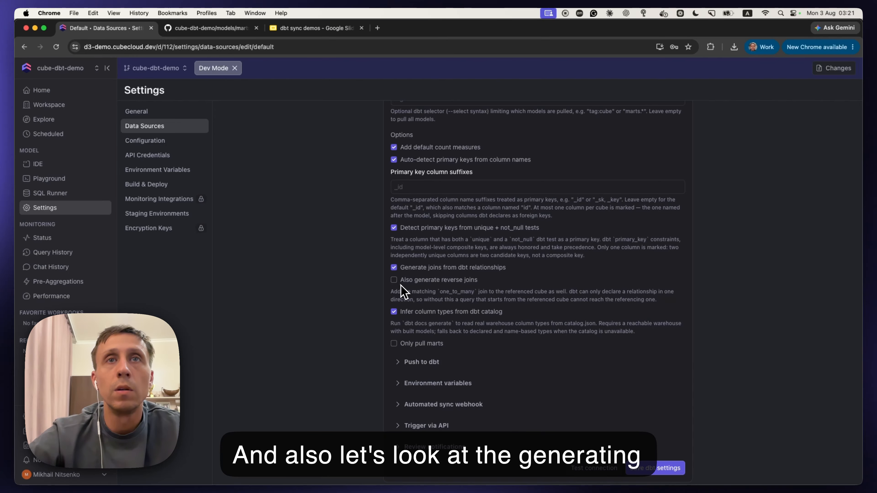
{"action": "left_click", "coordinate": [396, 282]}
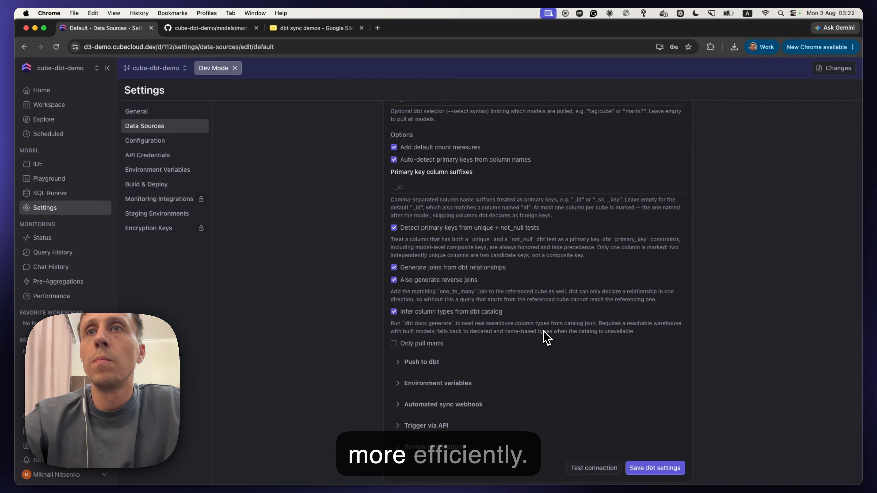
{"action": "left_click", "coordinate": [654, 468]}
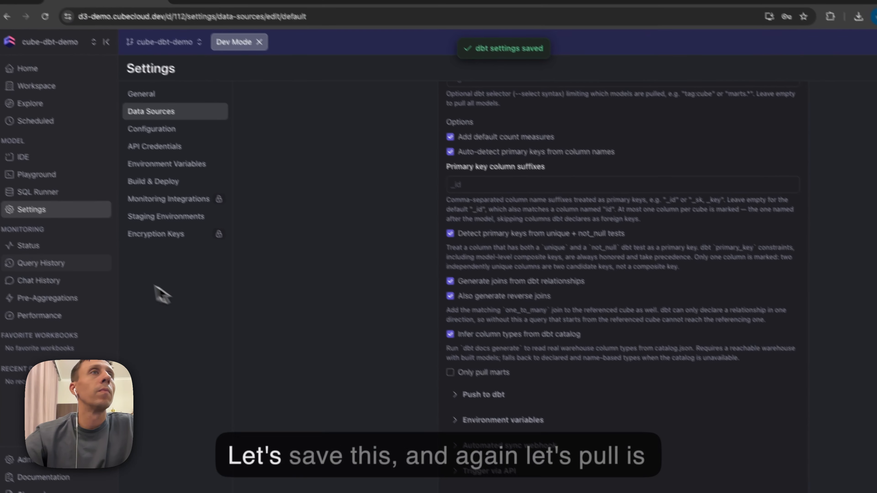
Step: Pull the dbt models from the IDE again, overwriting the cube files in /model/cubes/dbt_after
{"action": "left_click", "coordinate": [23, 157]}
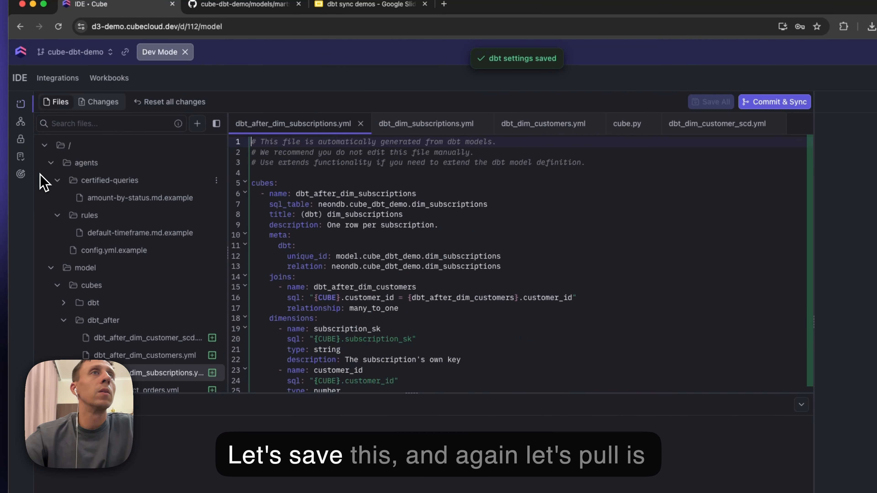
{"action": "left_click", "coordinate": [61, 80]}
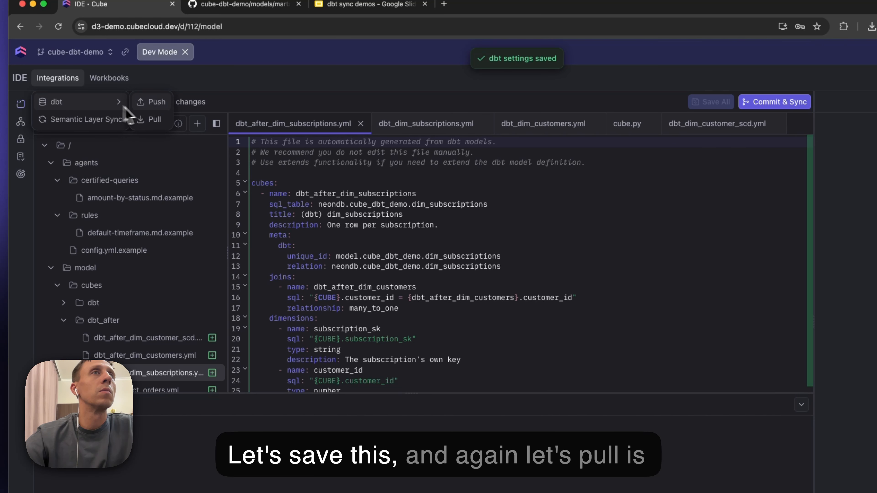
{"action": "left_click", "coordinate": [152, 119]}
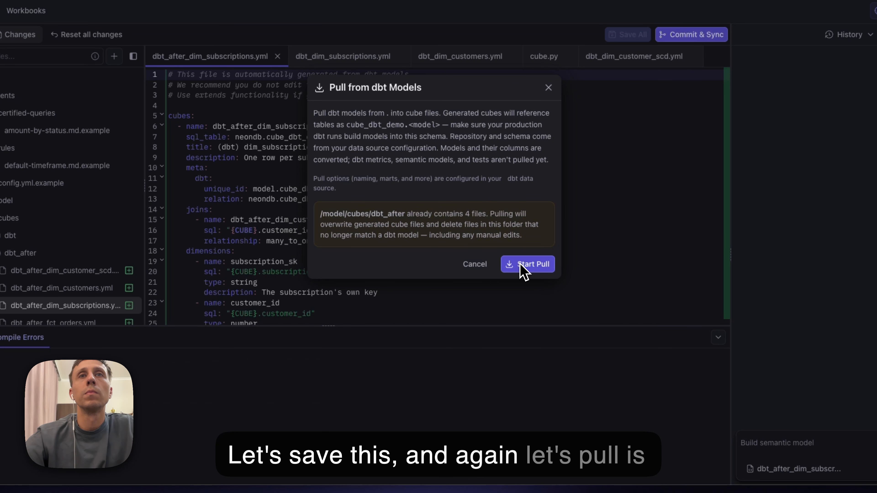
{"action": "left_click", "coordinate": [521, 266]}
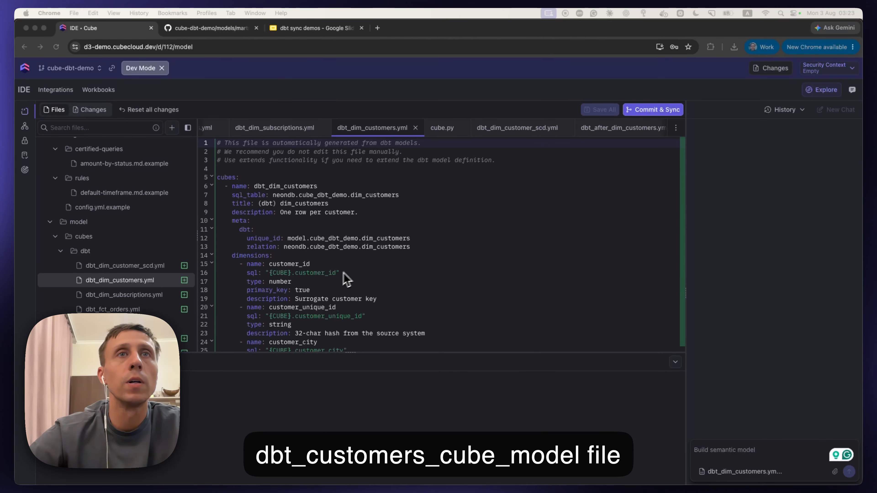
Step: Check dbt_dim_customers.yml for joins and compare it with the joins section of dbt_after_dim_customers.yml
{"action": "scroll", "coordinate": [285, 251], "scroll_direction": "down", "scroll_amount": 5}
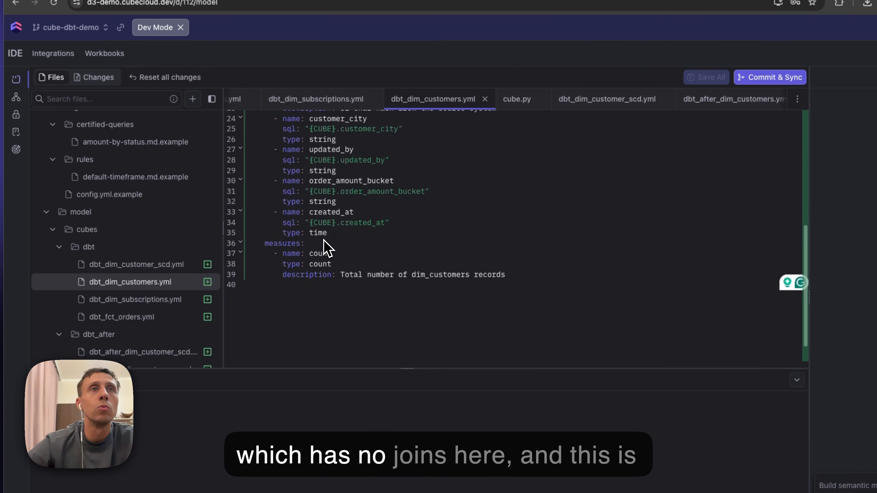
{"action": "scroll", "coordinate": [325, 247], "scroll_direction": "up", "scroll_amount": 5}
{"action": "scroll", "coordinate": [131, 288], "scroll_direction": "down", "scroll_amount": 3}
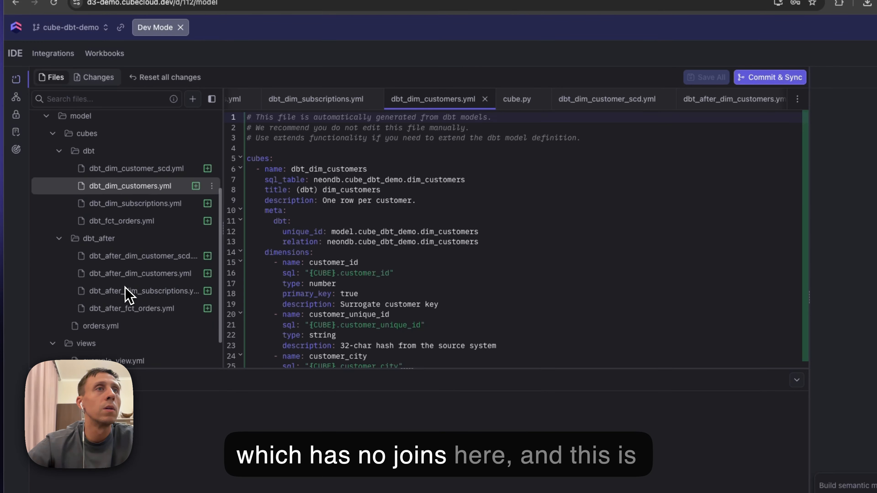
{"action": "left_click", "coordinate": [147, 242]}
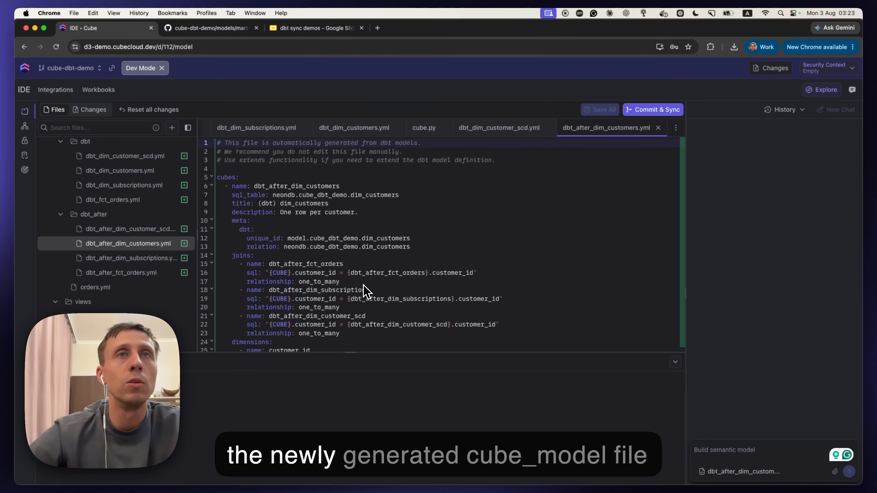
{"action": "left_click", "coordinate": [353, 334]}
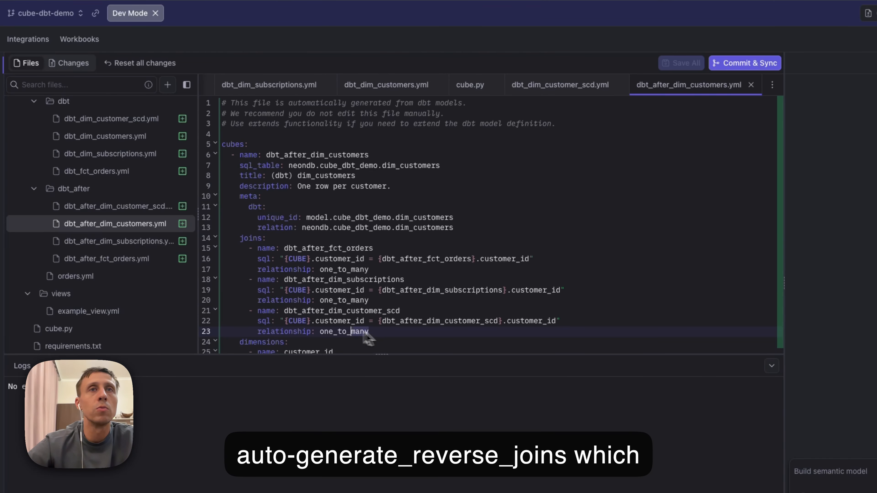
{"action": "left_click_drag", "start_coordinate": [369, 332], "coordinate": [231, 240]}
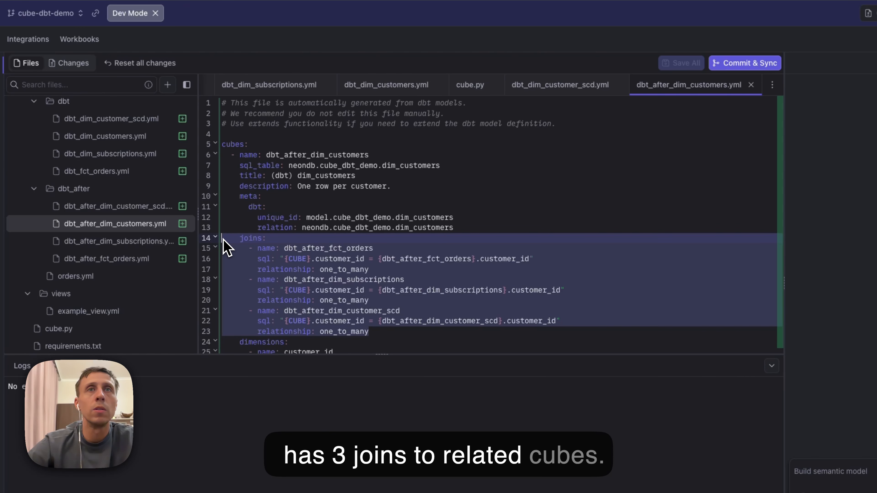